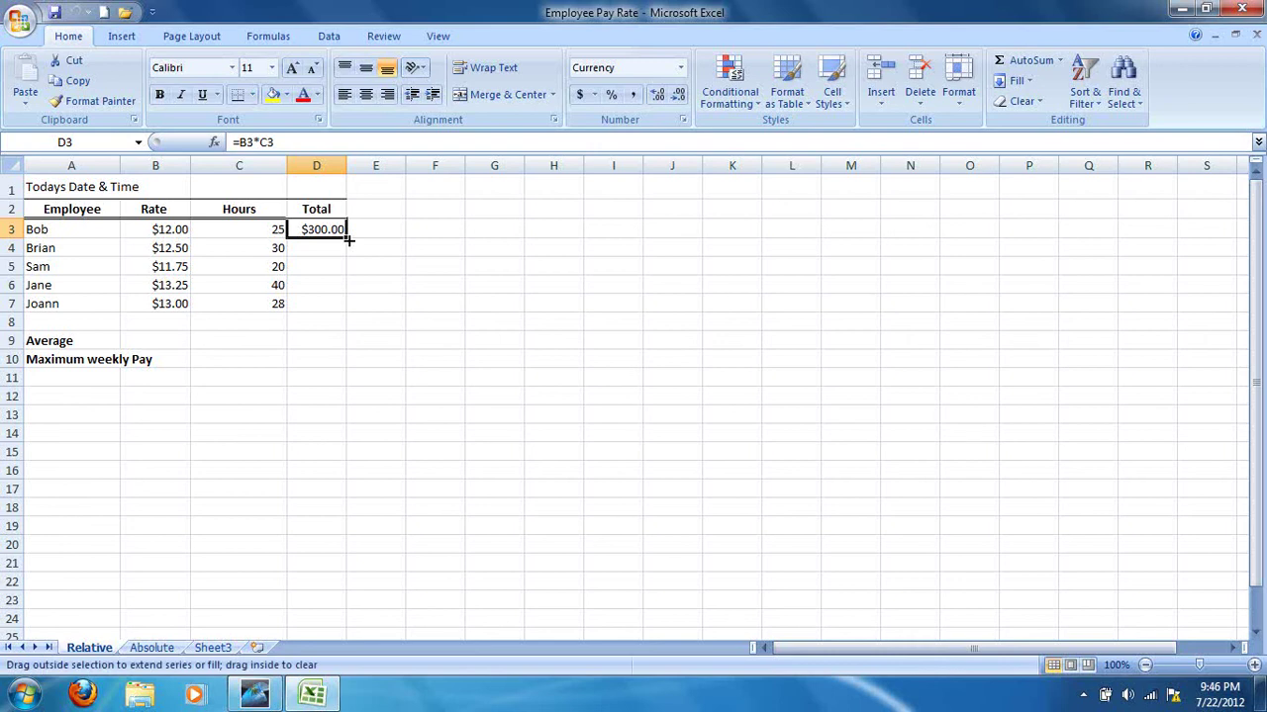
Fill the Total formula from D3 down through D7 and check the copied formula in each row.
drag(349, 239, 342, 308)
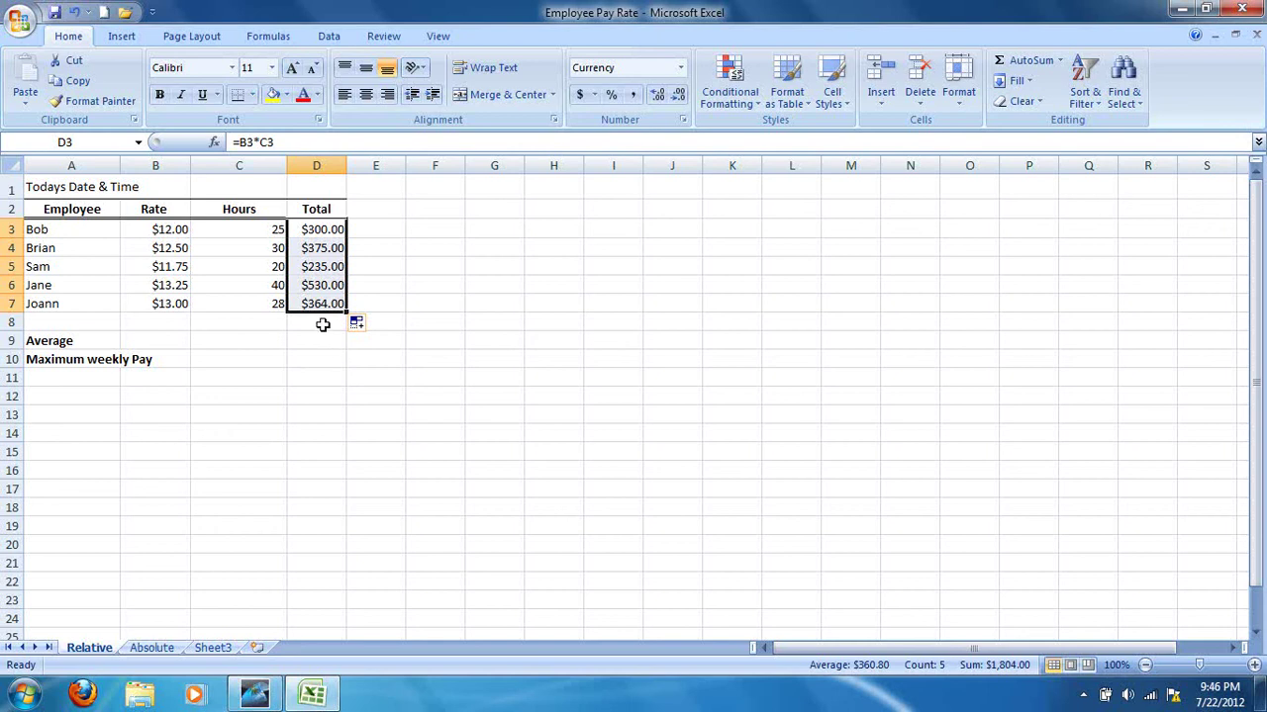
click(332, 248)
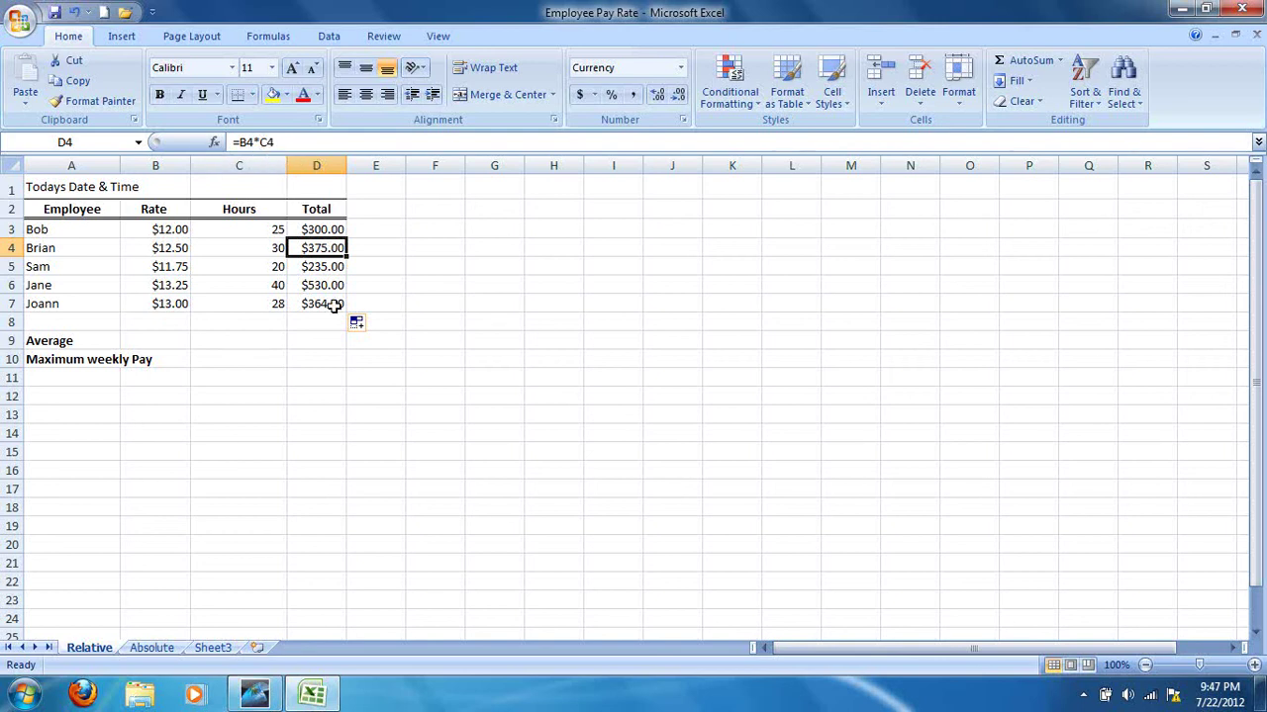
click(324, 268)
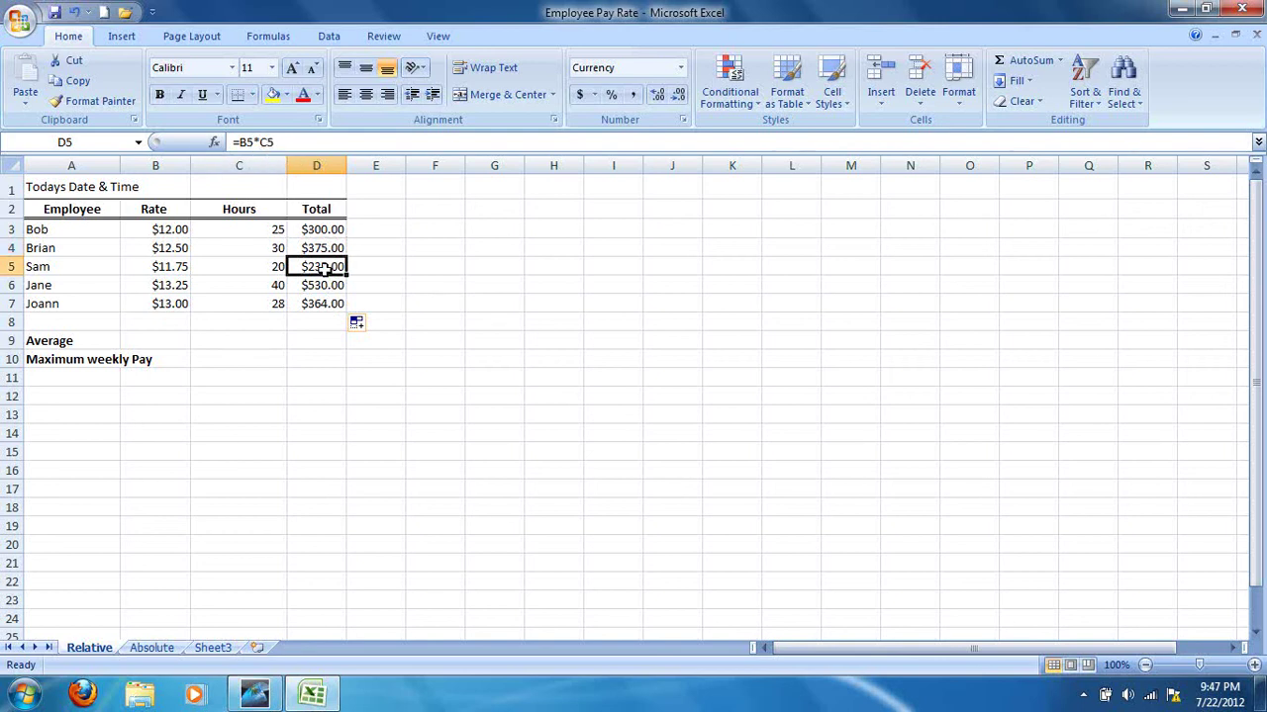
click(329, 285)
click(330, 301)
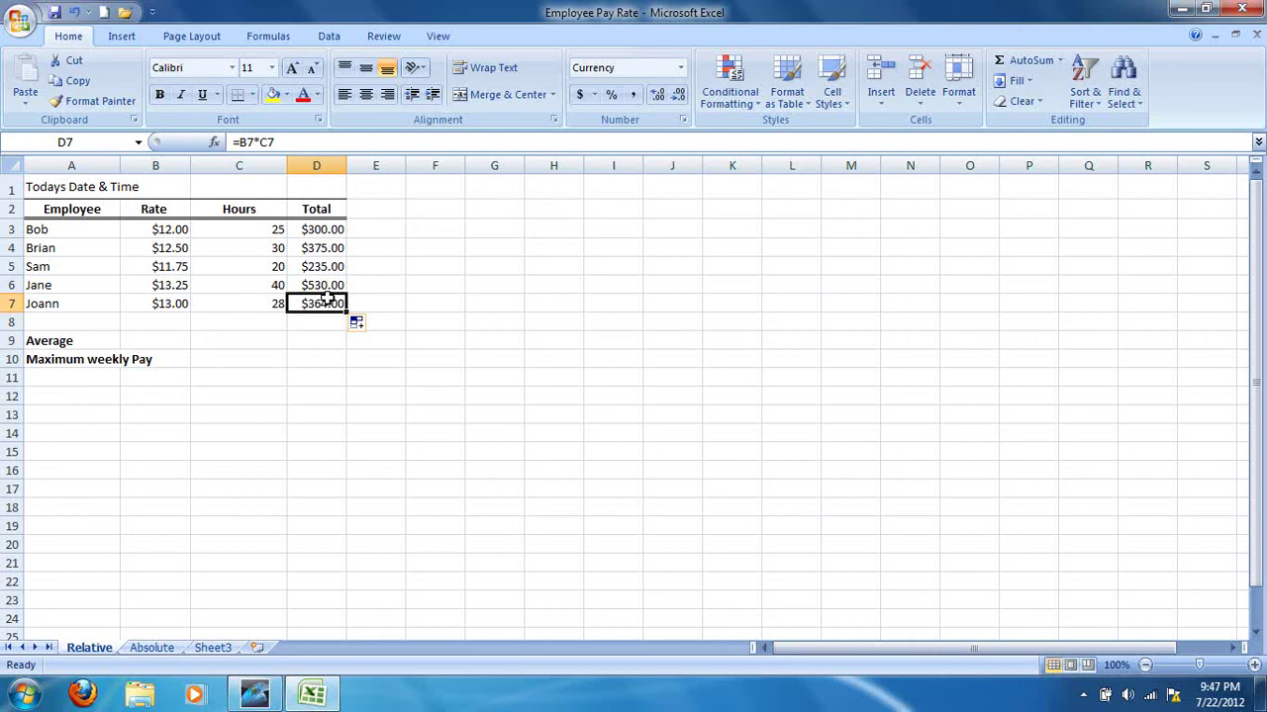
On the Absolute sheet, enter the formula =$B$1*B3 in cell C3, with an absolute reference to the rate of pay.
click(155, 648)
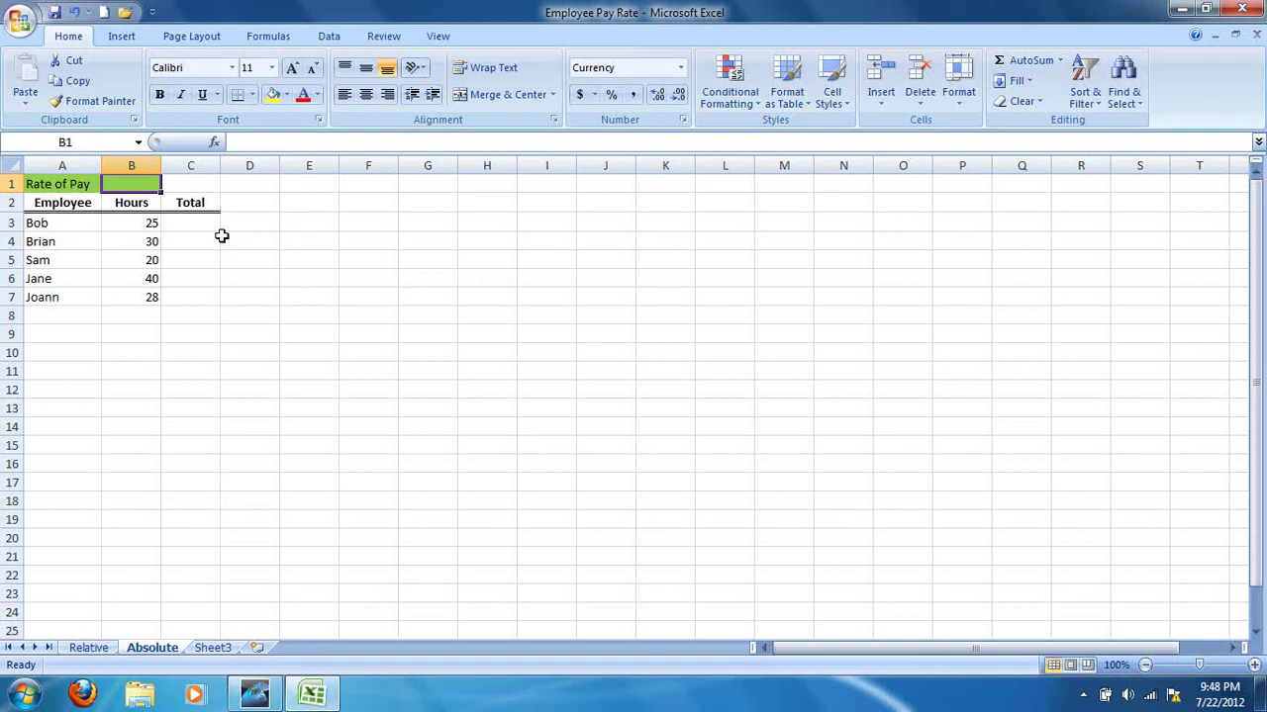
click(212, 227)
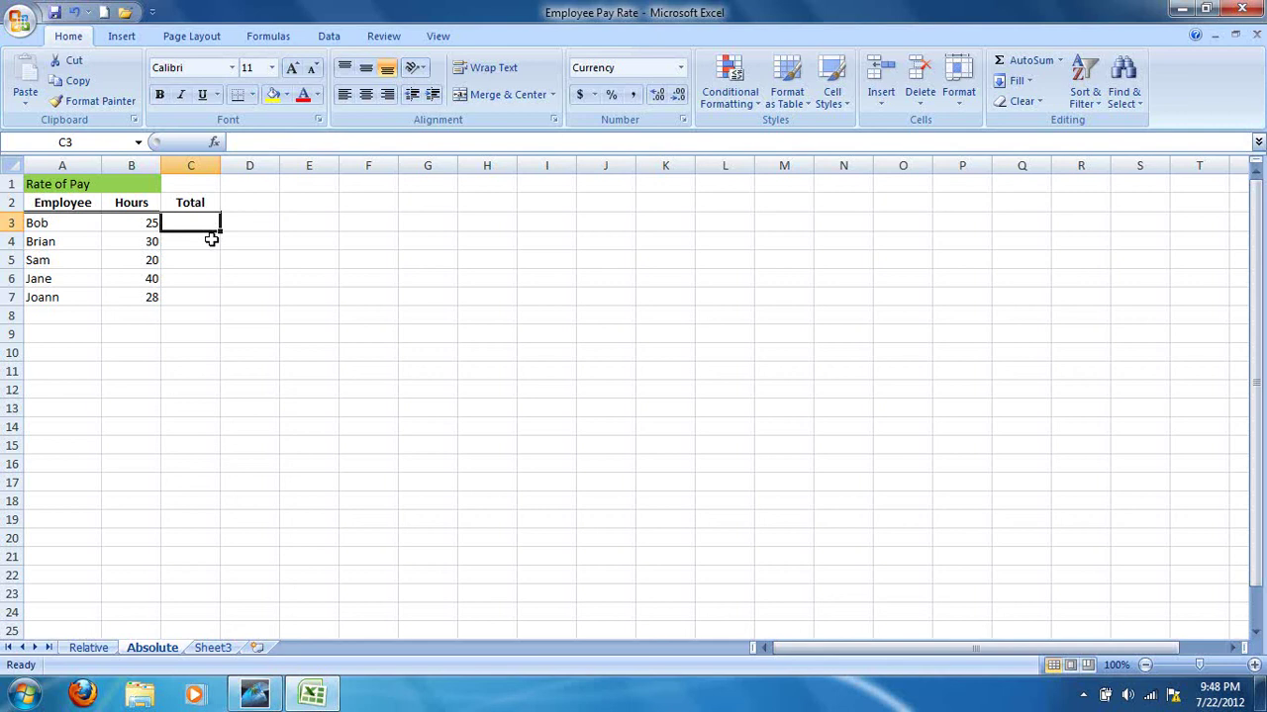
text(=)
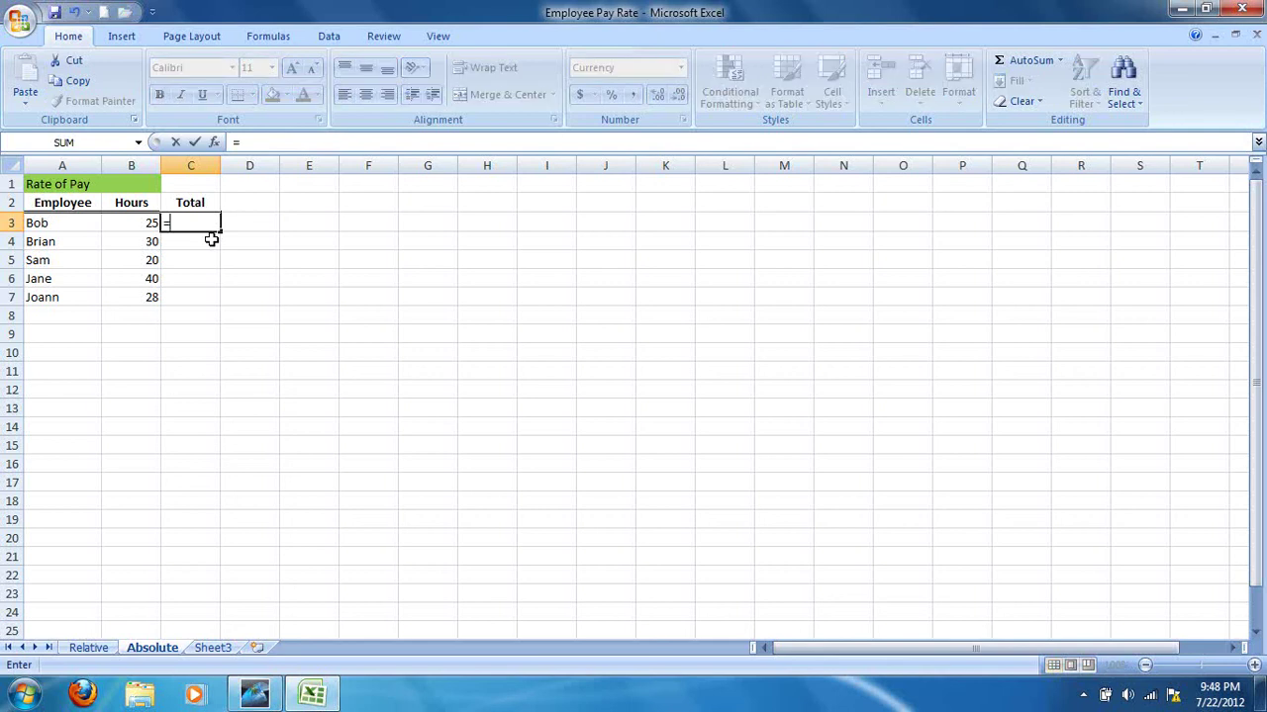
click(127, 183)
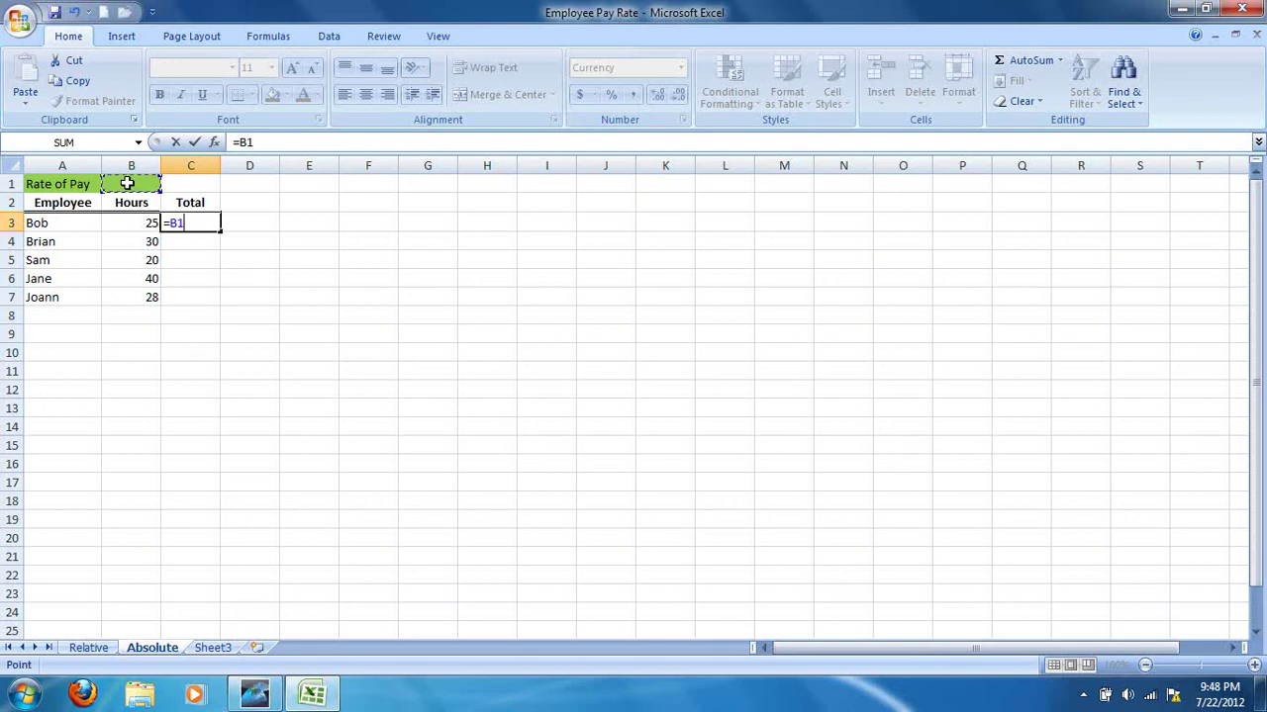
click(240, 142)
text($)
key(Right)
text($)
text(*)
click(136, 229)
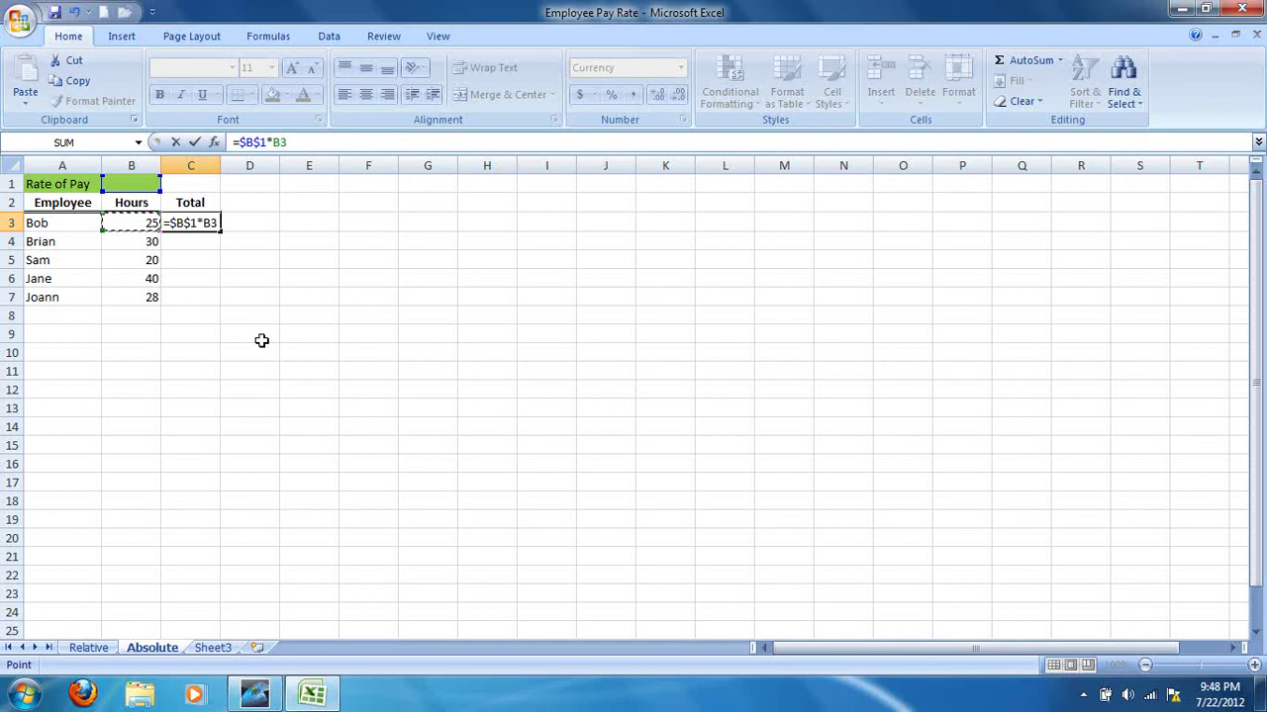
key(Return)
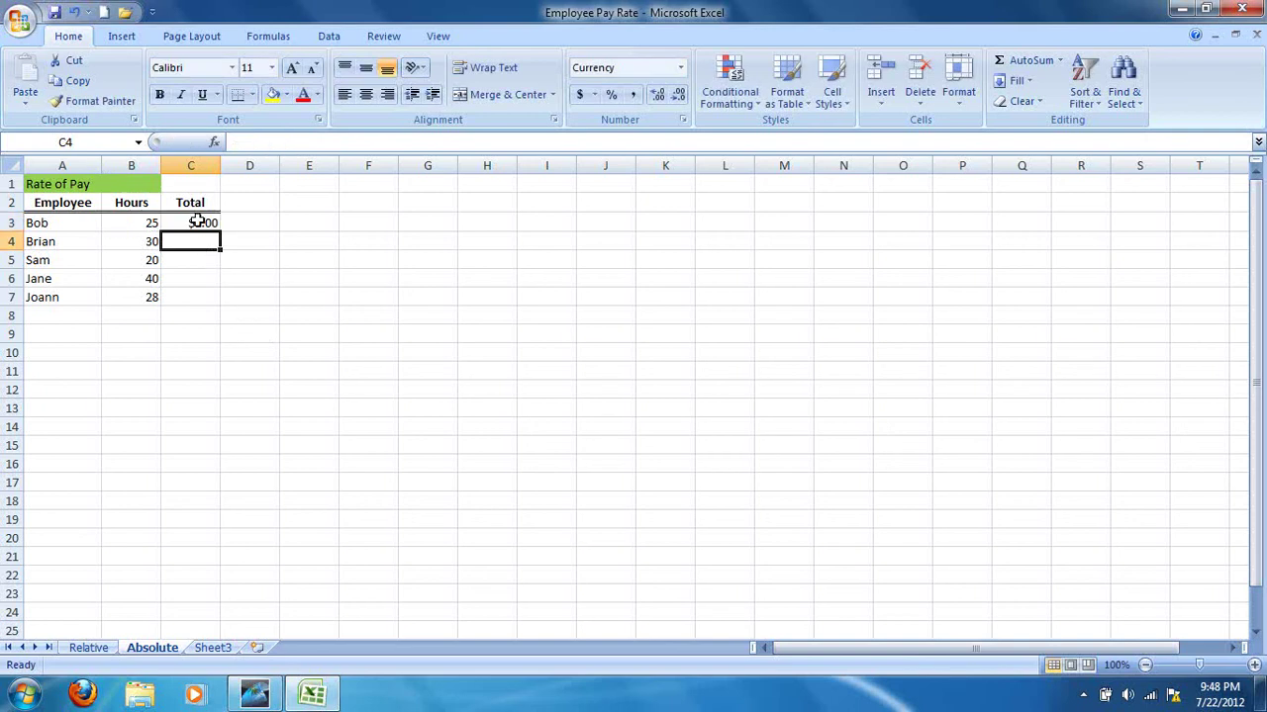
Fill the C3 formula down through C7 and check the references in the copied formulas.
click(192, 223)
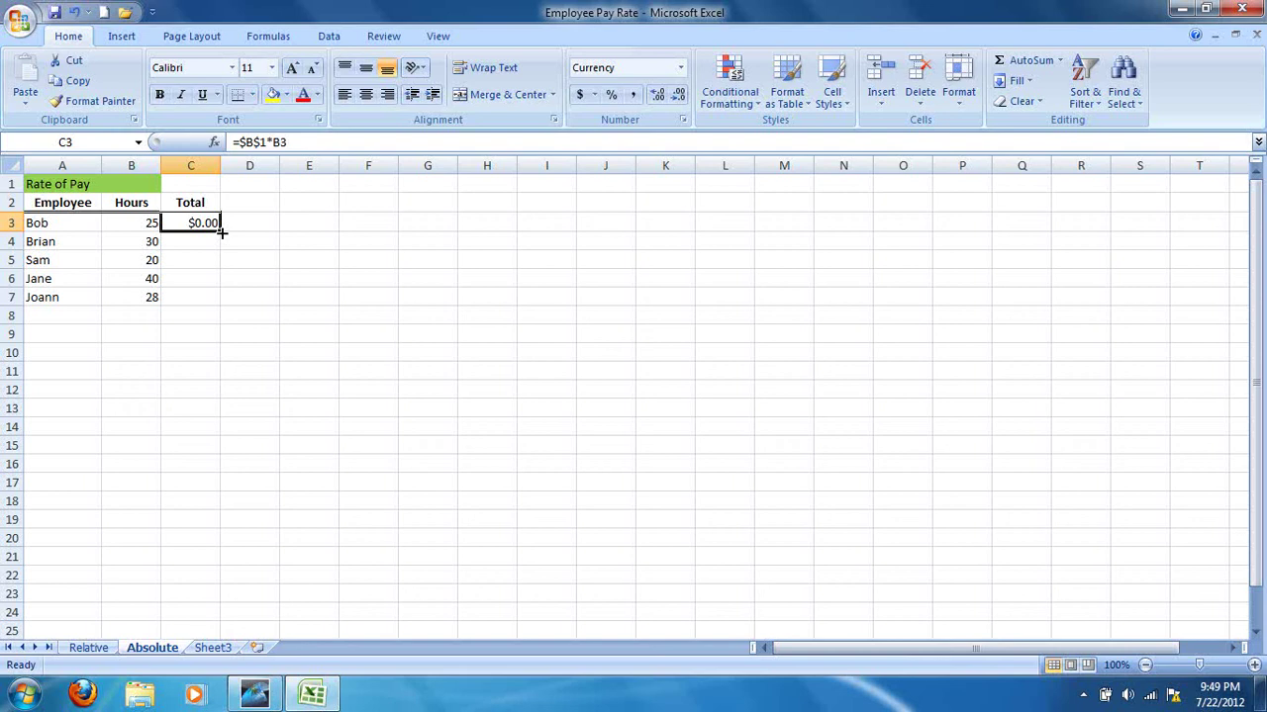
drag(222, 233, 220, 305)
click(202, 297)
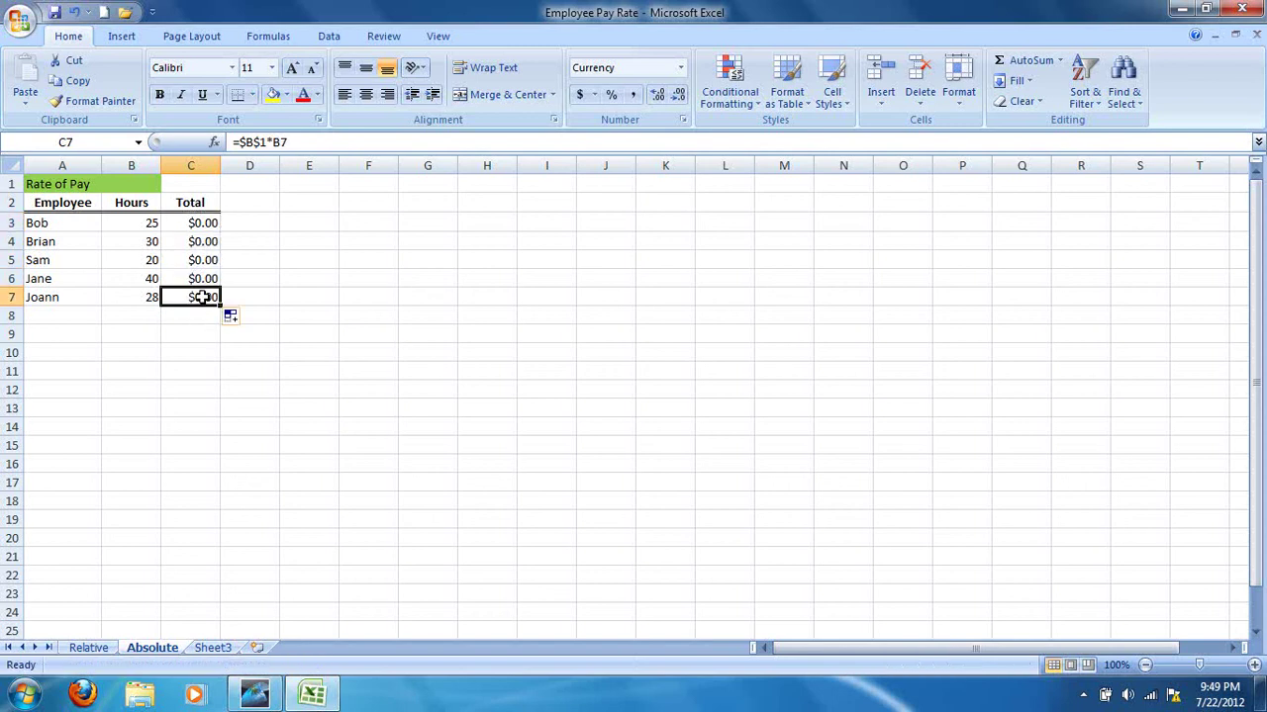
click(203, 242)
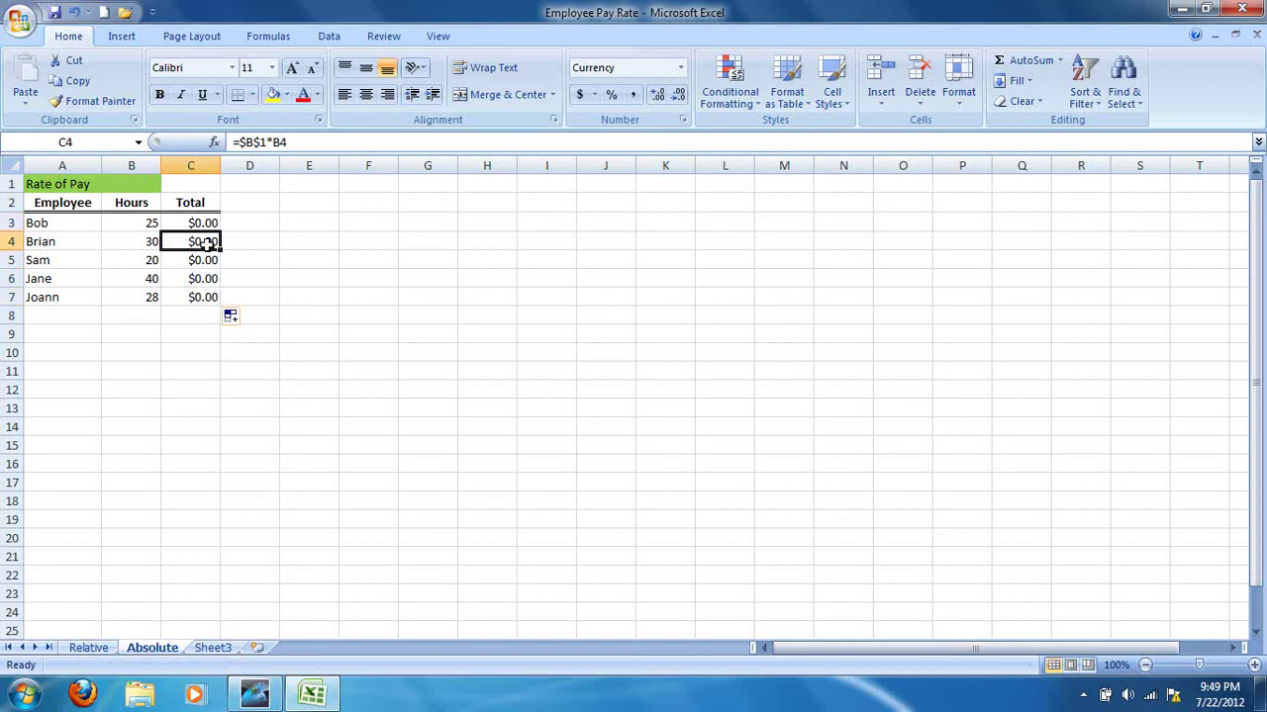
key(Down)
key(Down)
key(Down)
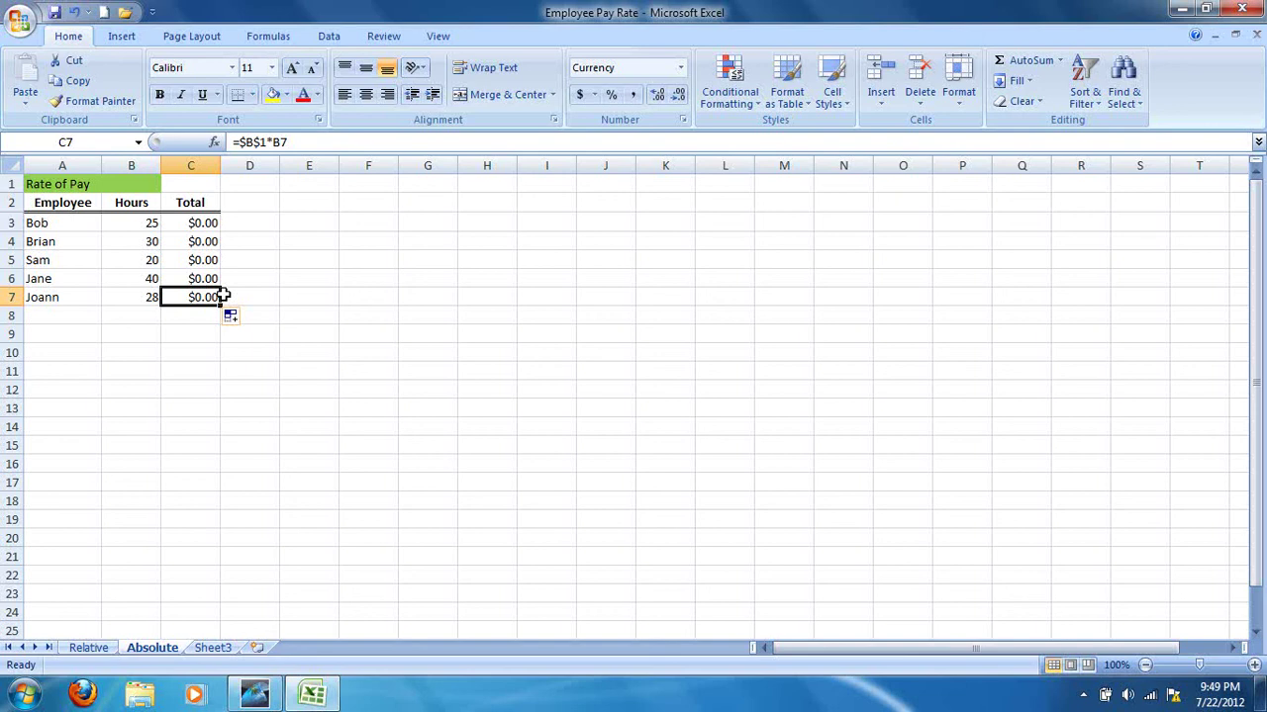
Link the Rate of Pay cell B1 to the average cell on the Relative sheet with =Relative!B9.
click(134, 188)
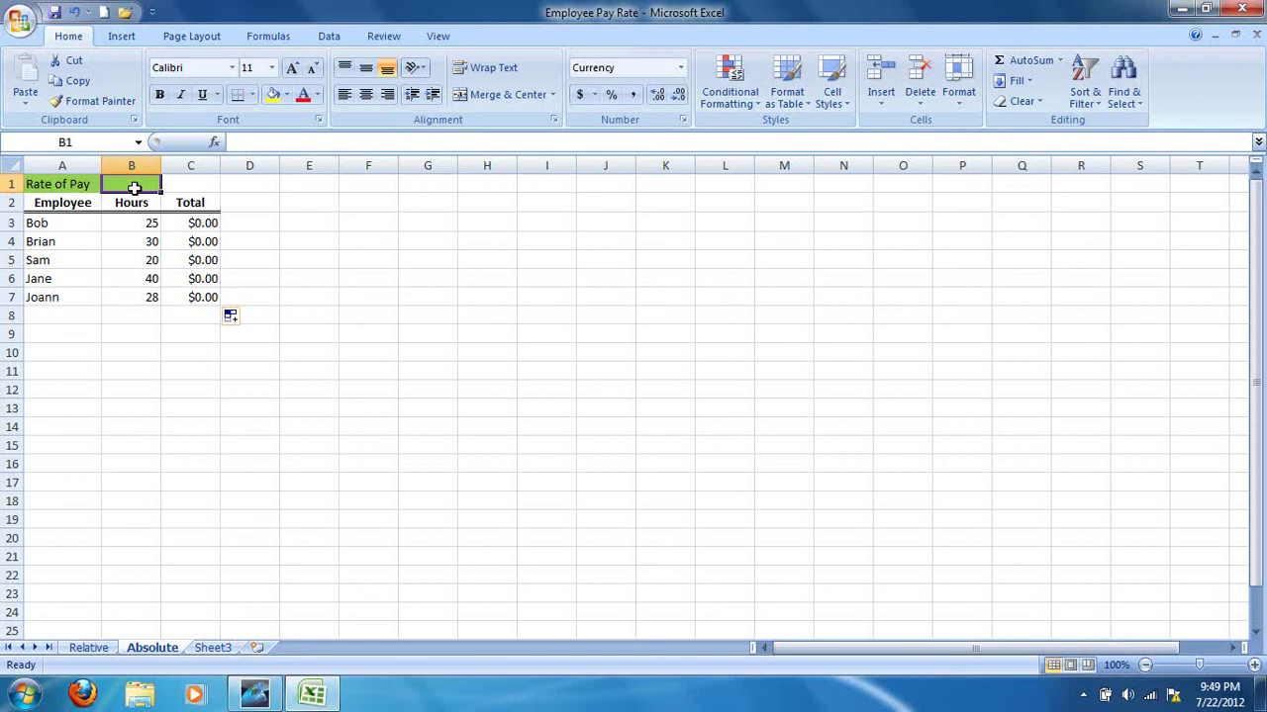
text(=)
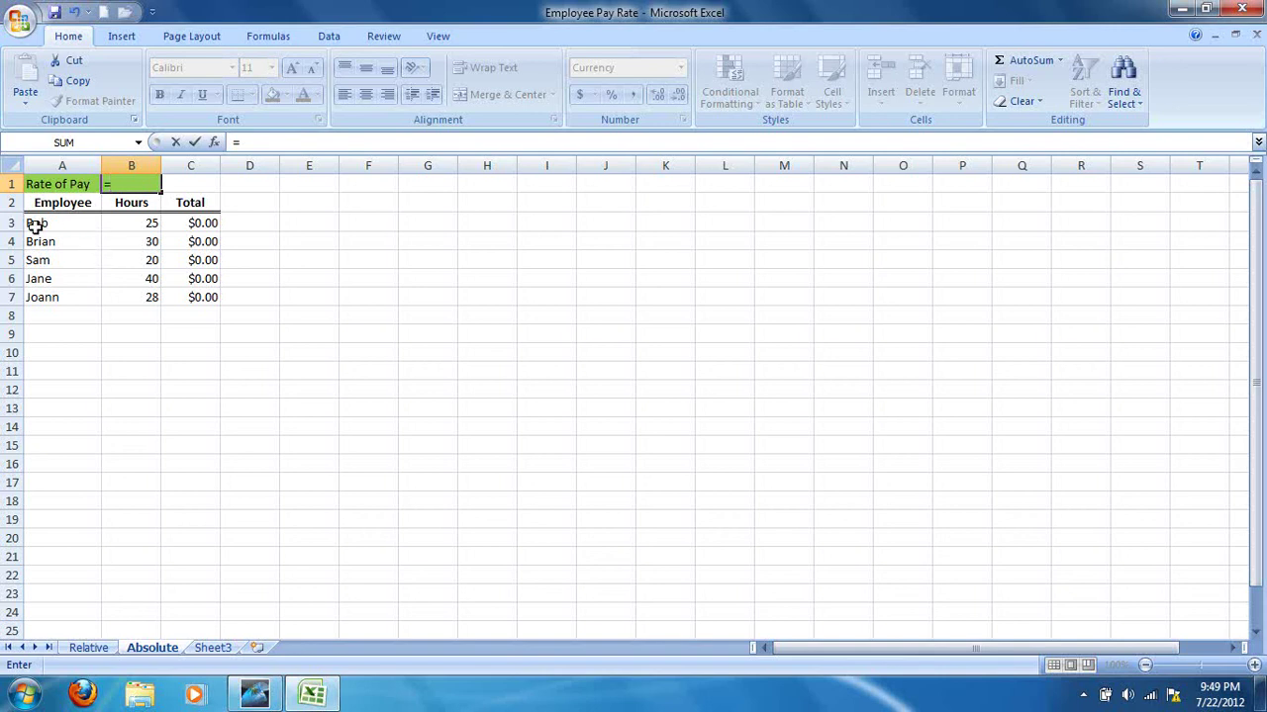
click(91, 653)
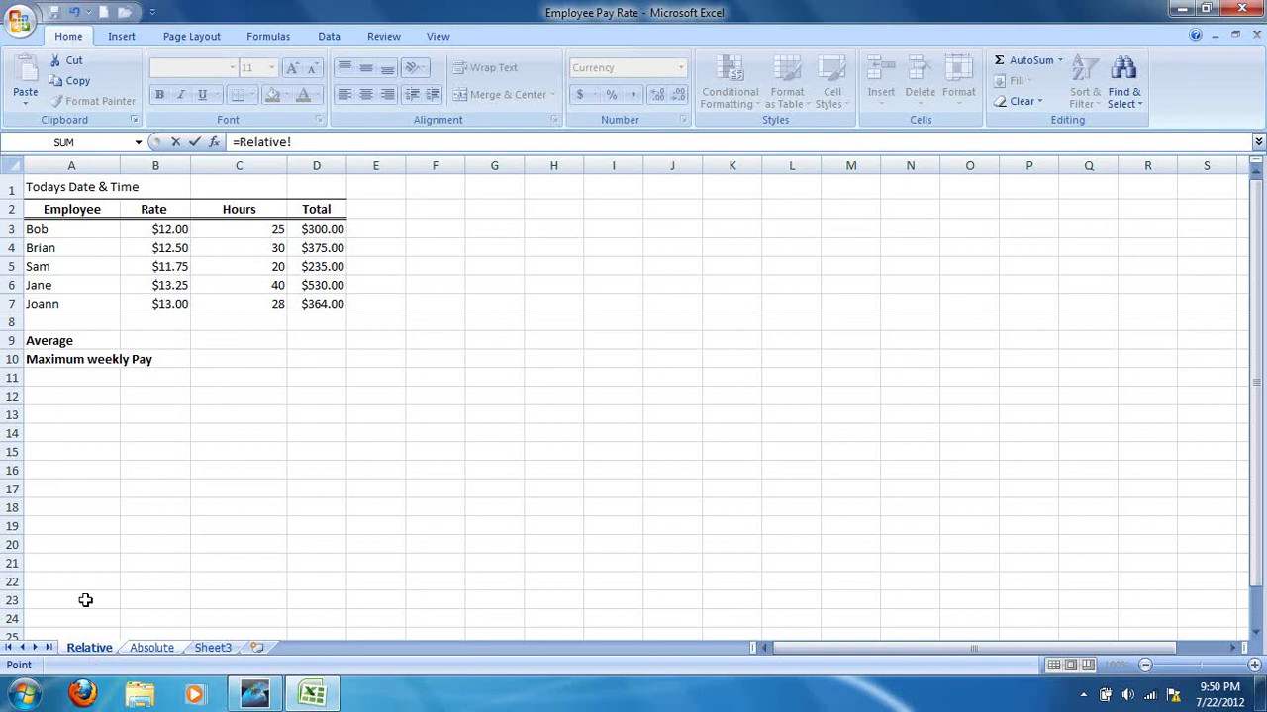
click(159, 344)
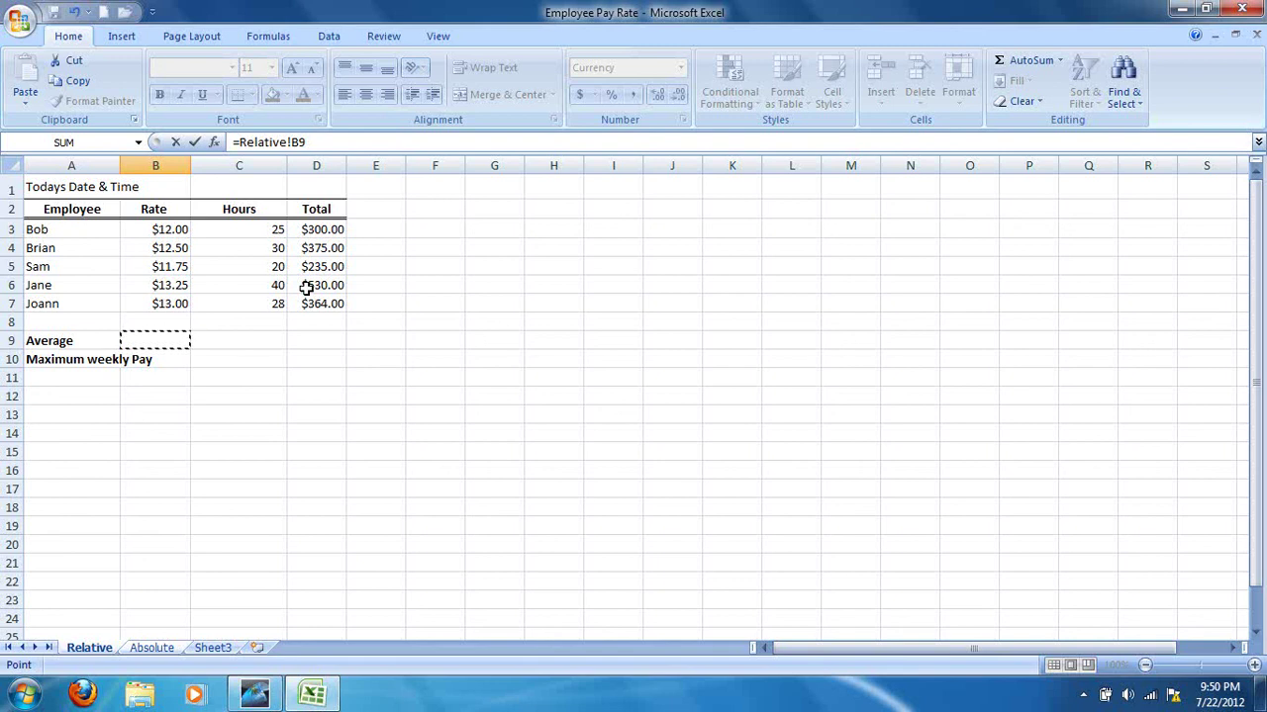
key(Return)
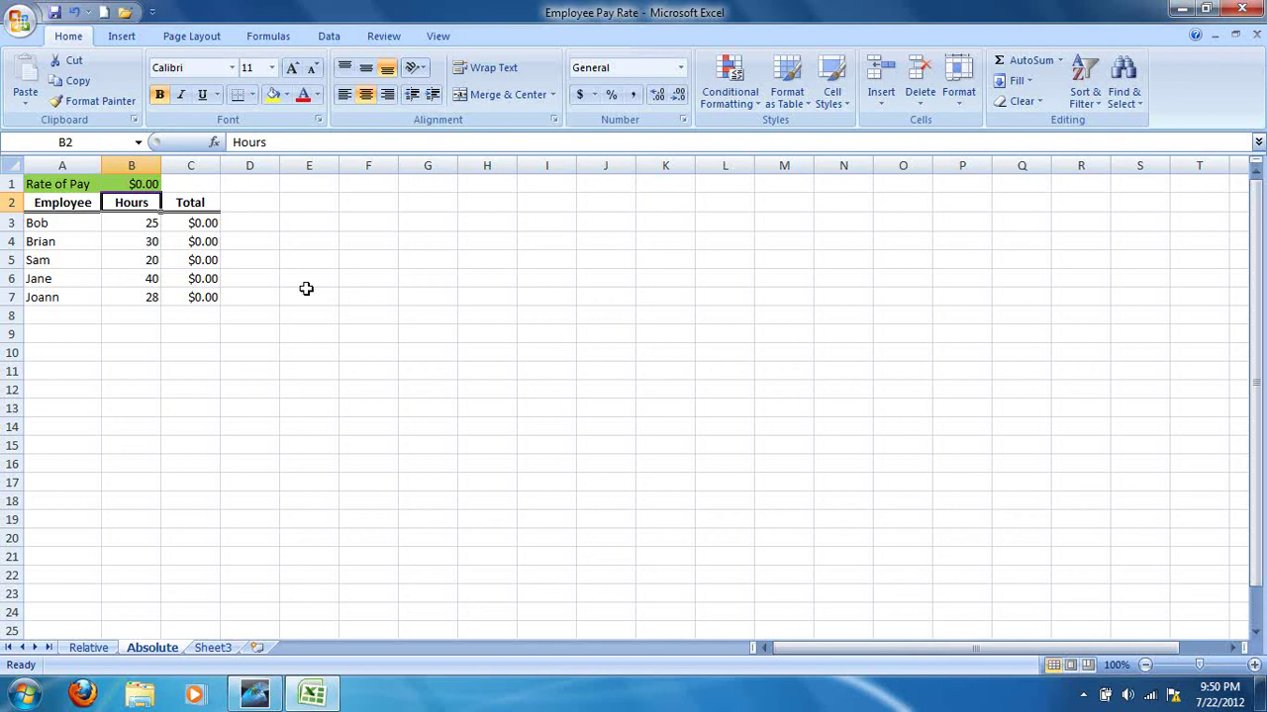
Insert the AVERAGE function from the Statistical category into cell B9 of the Relative sheet.
click(88, 647)
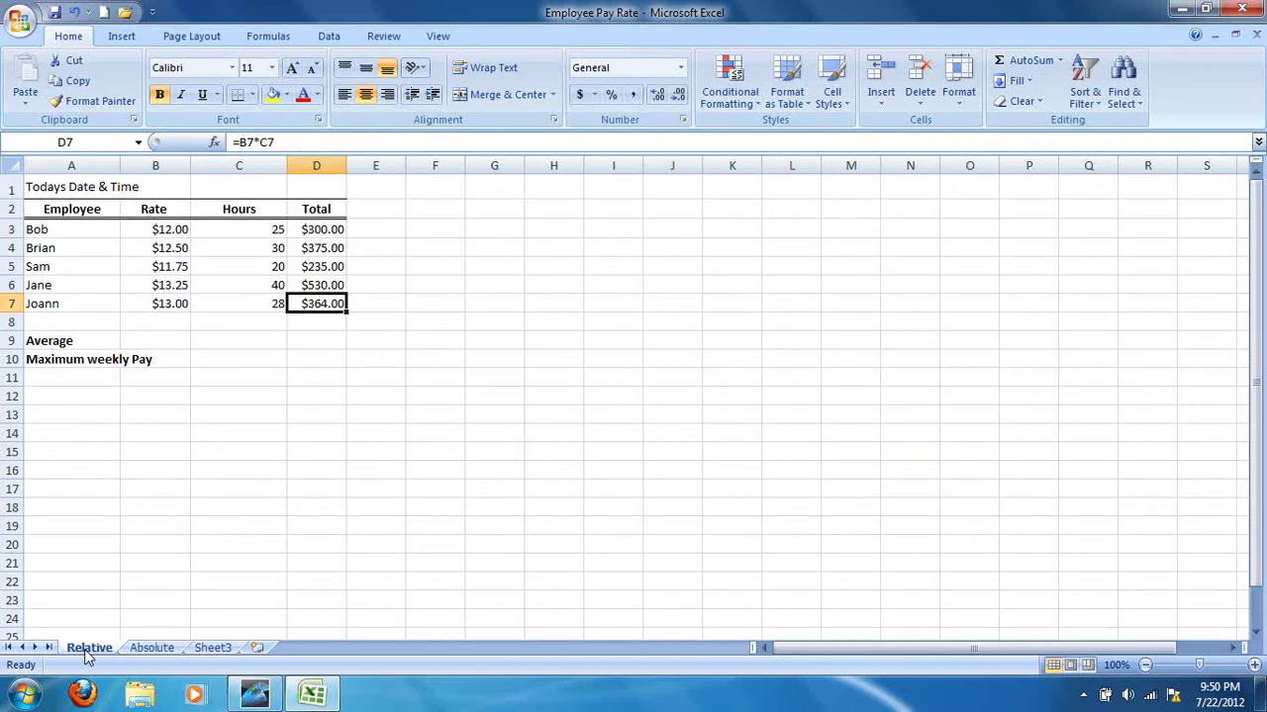
click(144, 345)
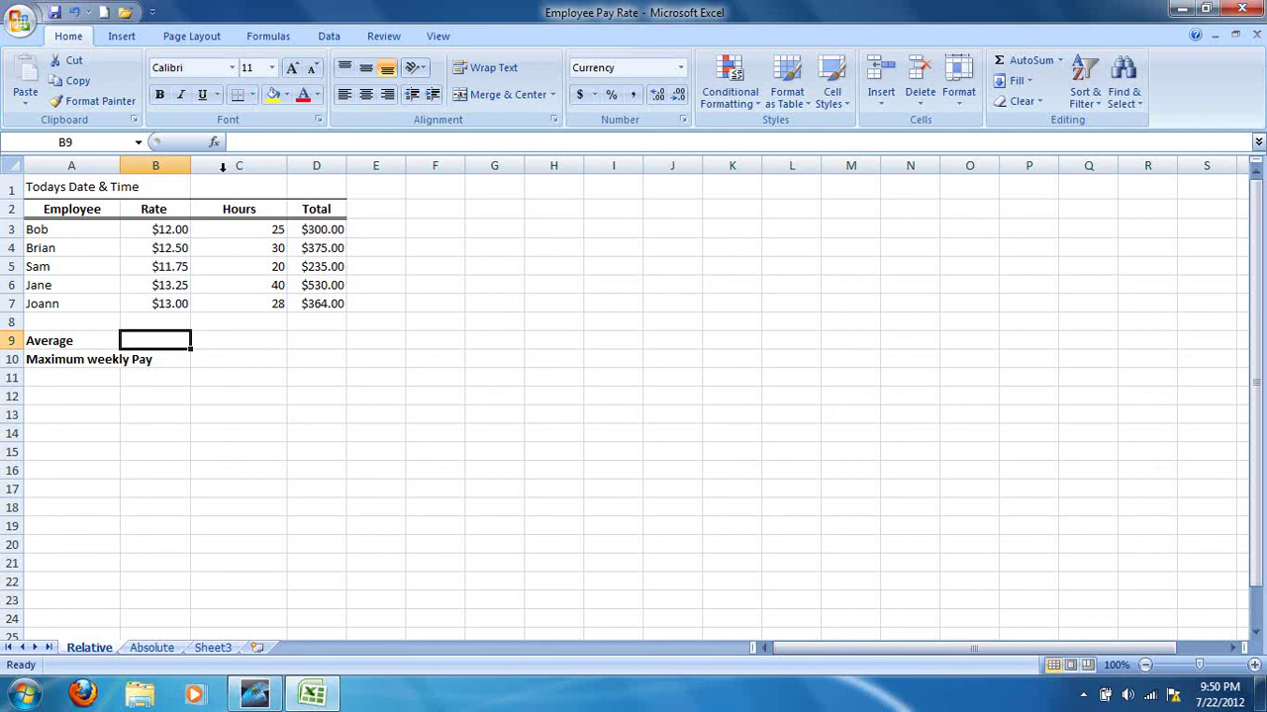
click(215, 142)
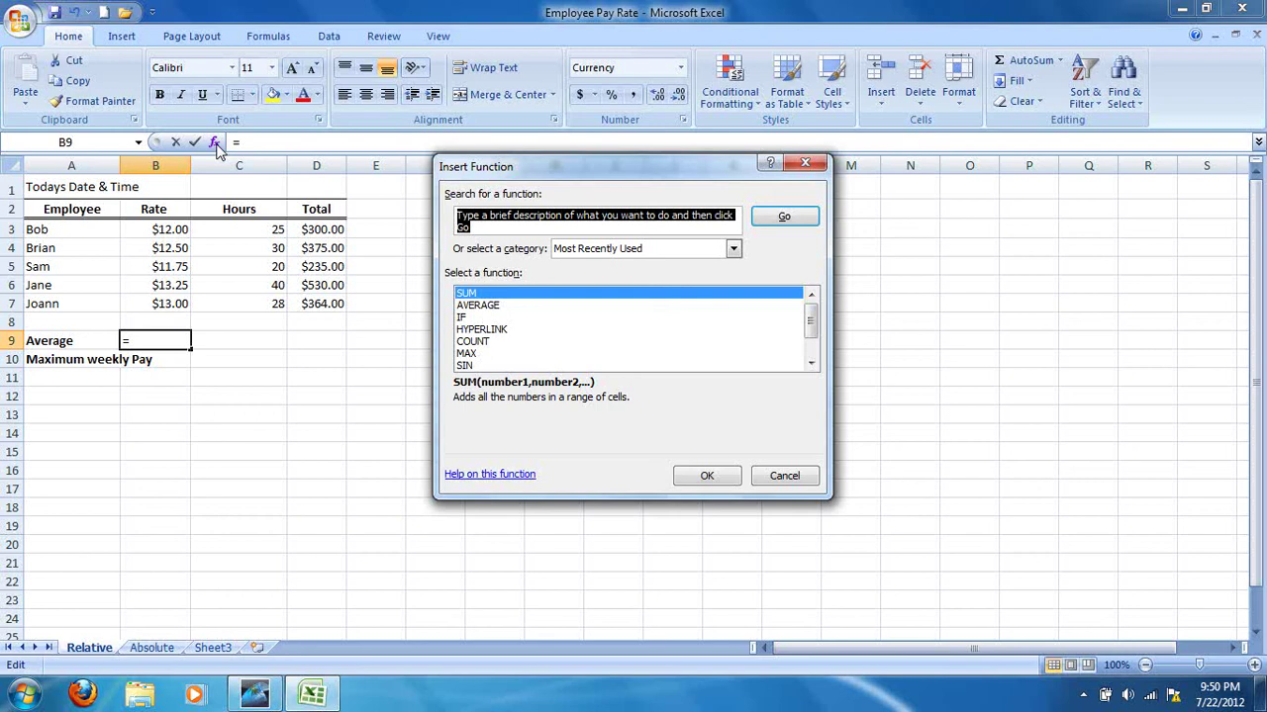
click(733, 249)
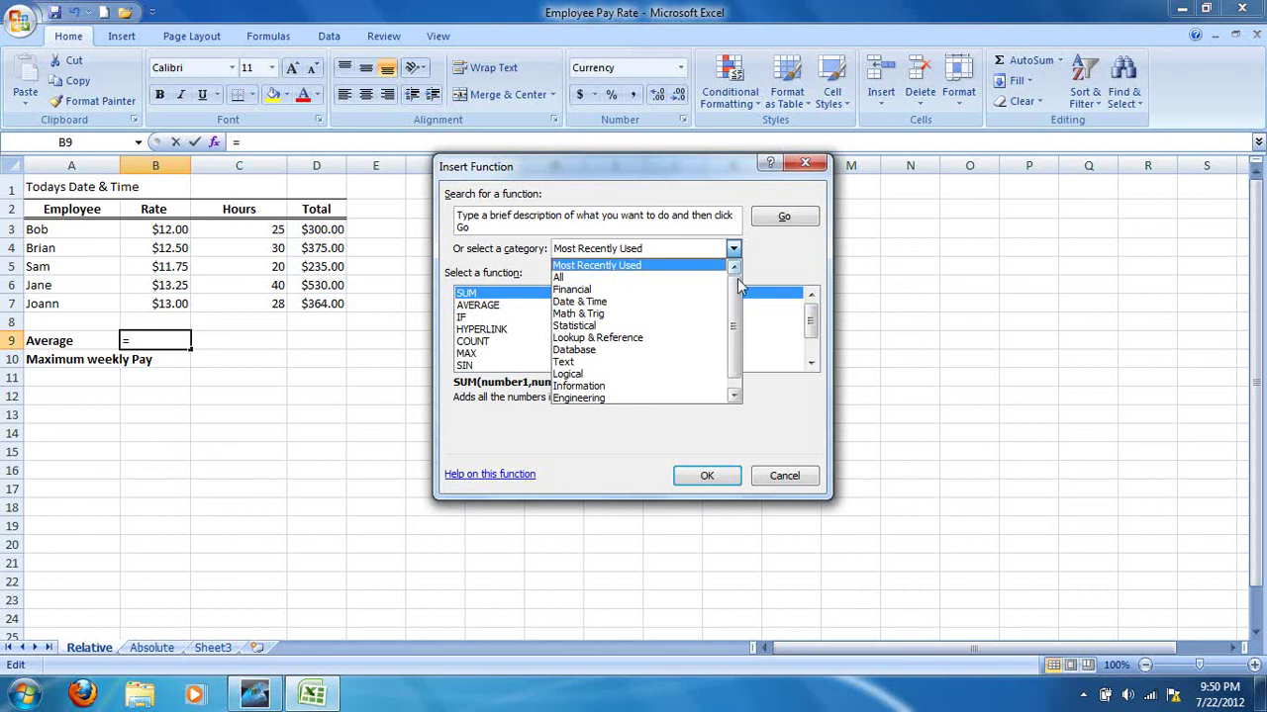
drag(737, 287, 737, 341)
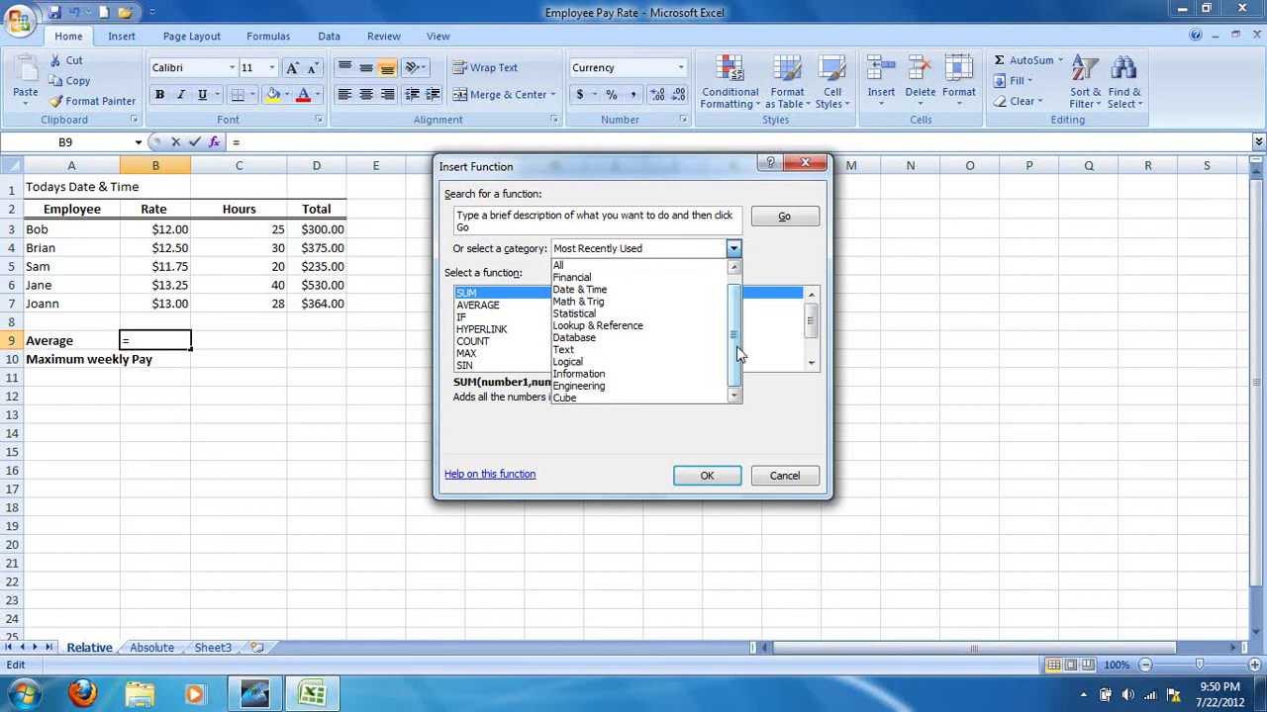
click(583, 314)
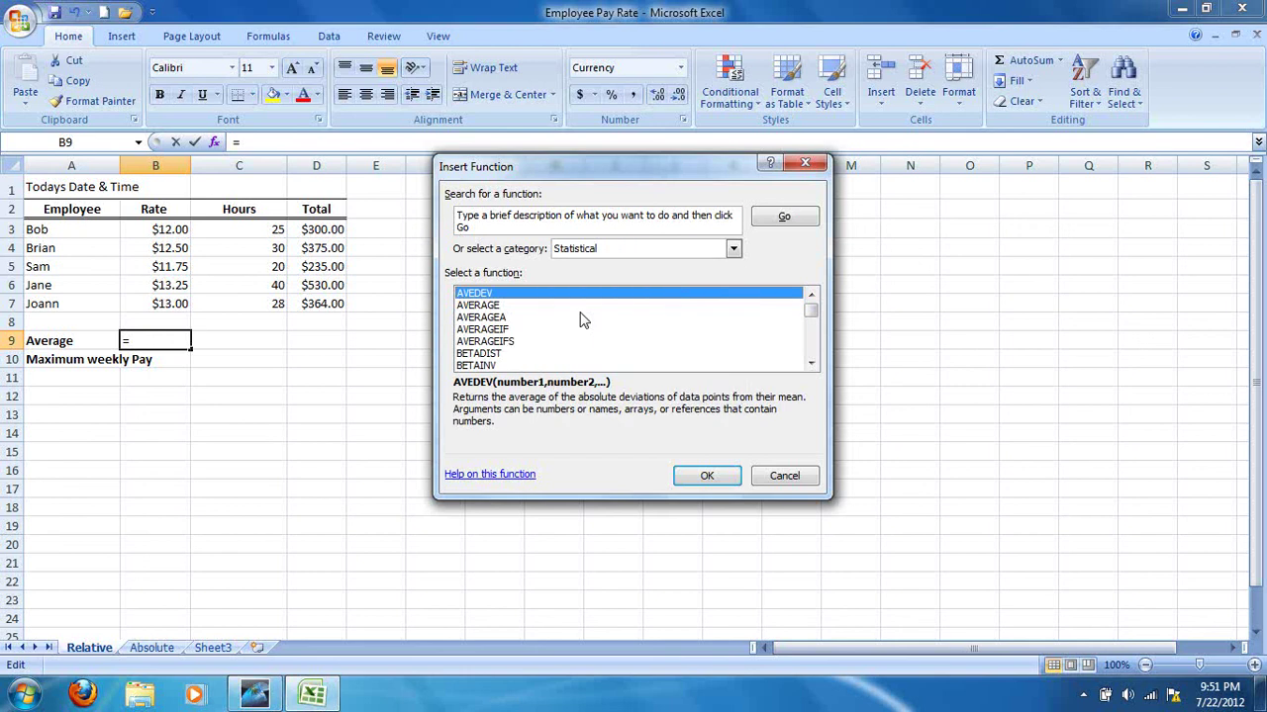
click(501, 306)
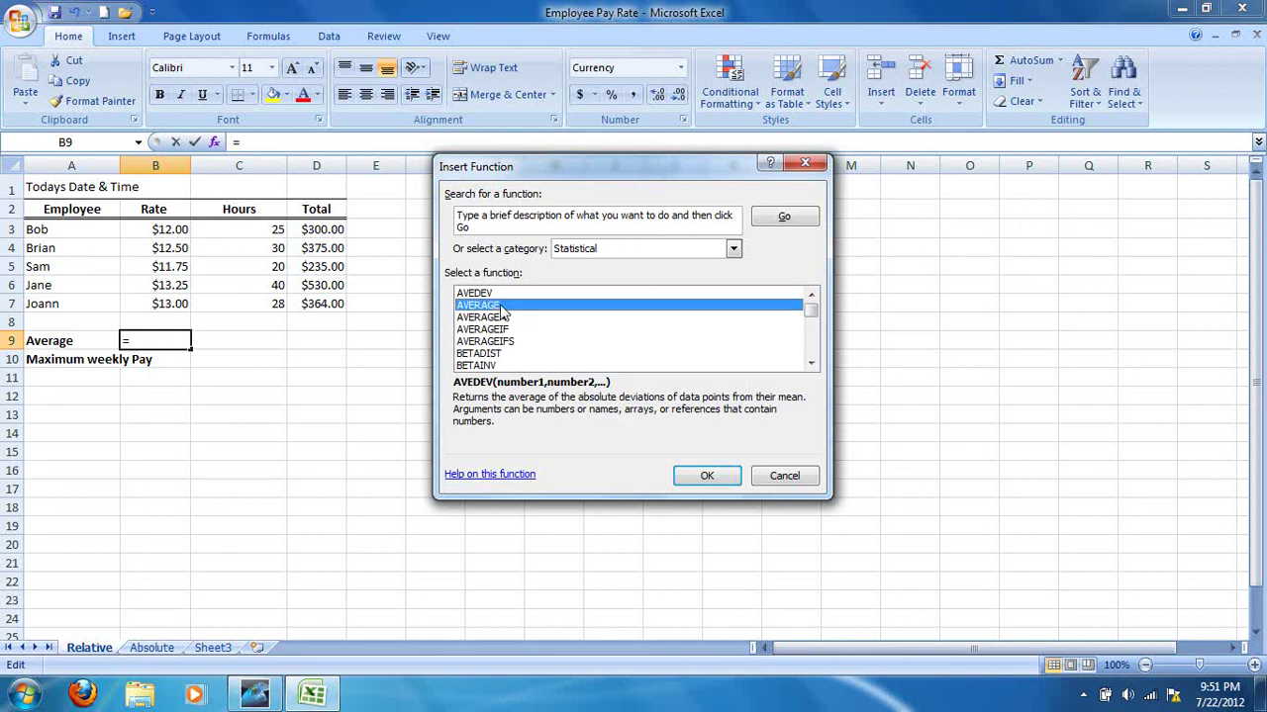
click(703, 478)
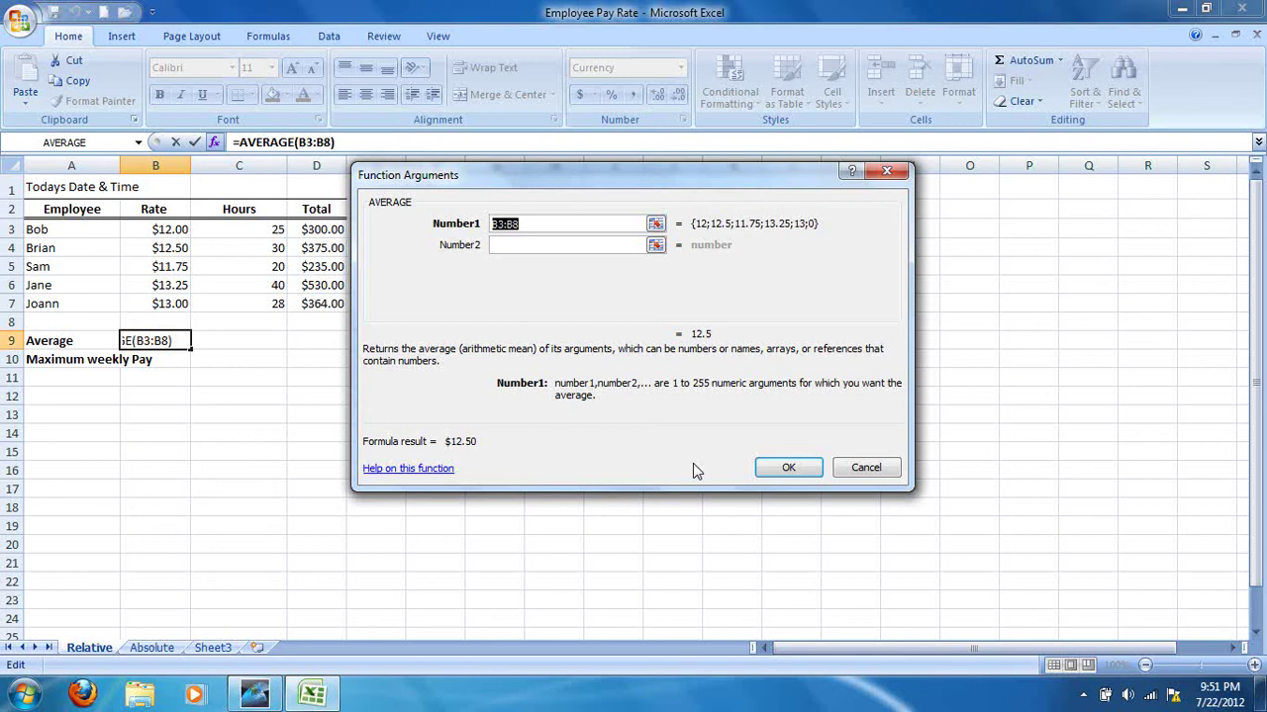
Set the AVERAGE function's first argument to the rates in B3:B7 and complete the formula.
click(655, 225)
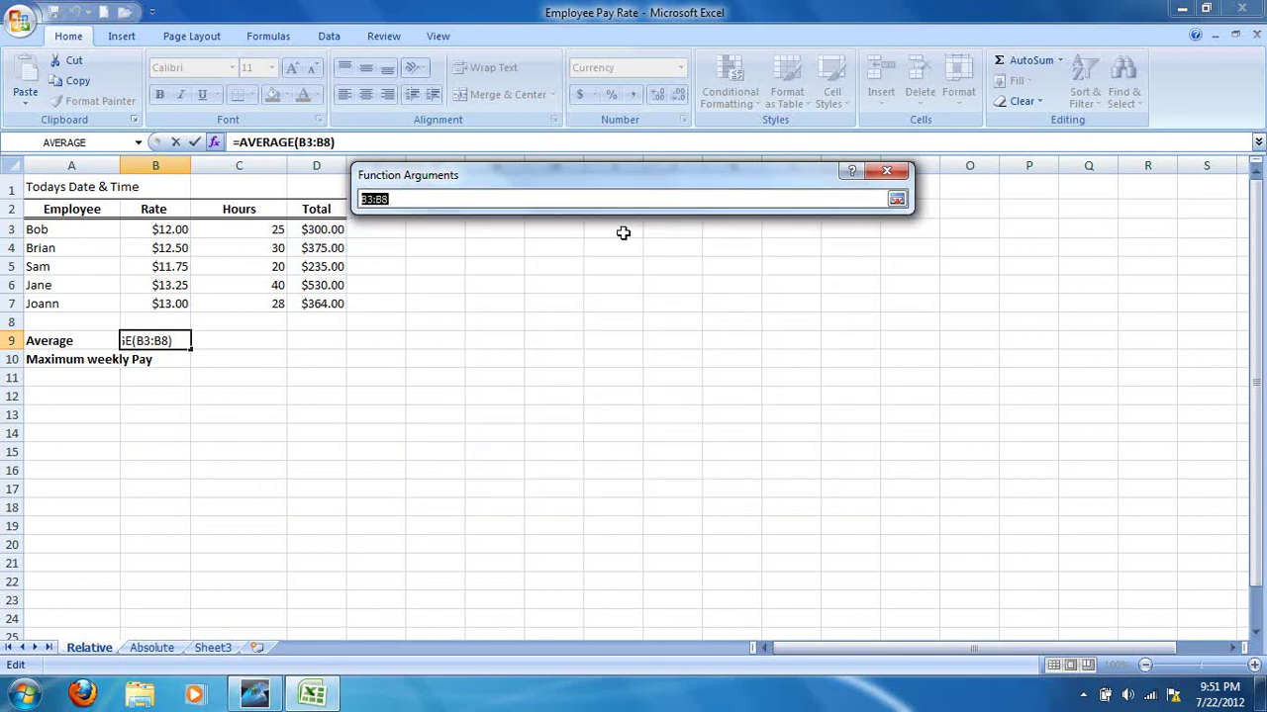
drag(173, 230, 176, 302)
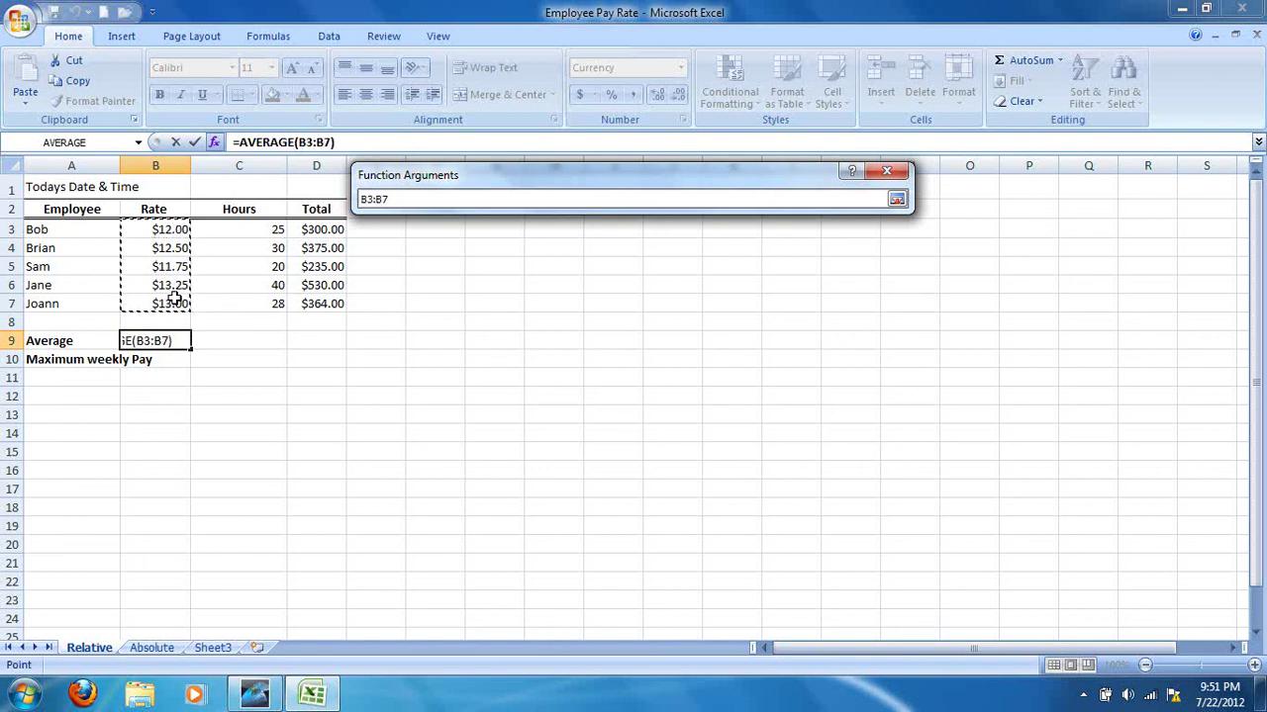
drag(175, 302, 176, 303)
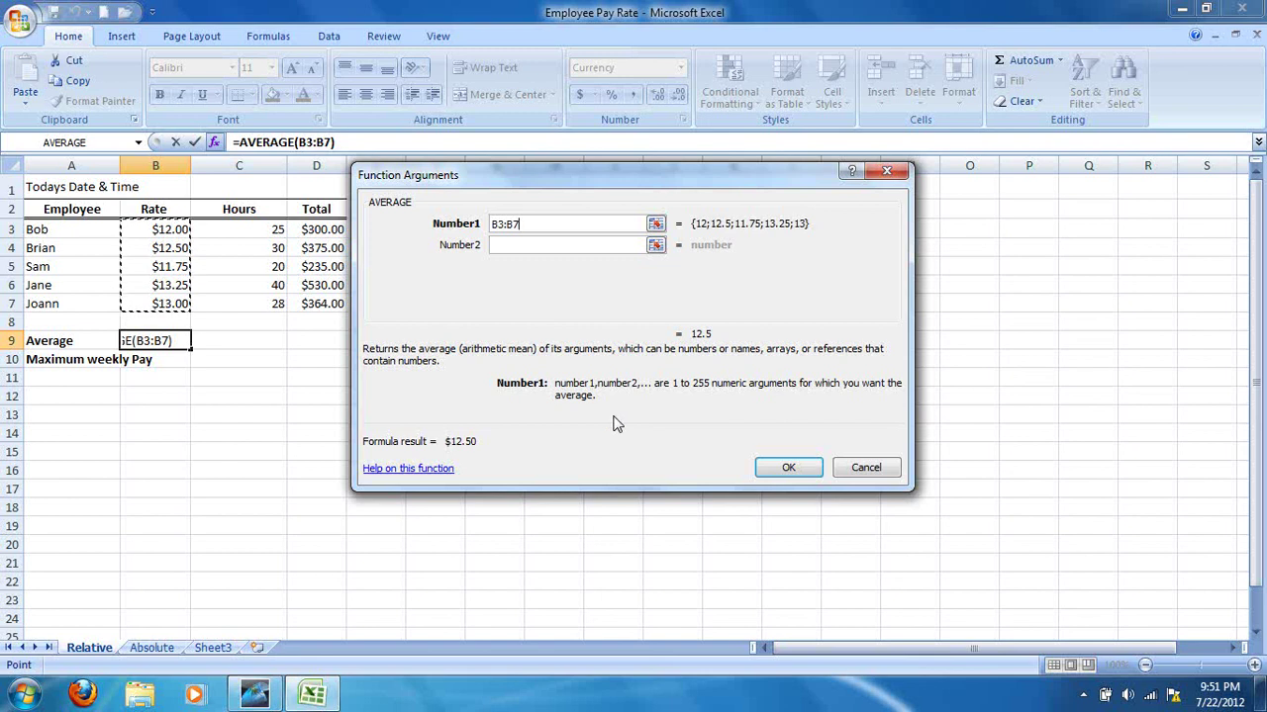
click(781, 468)
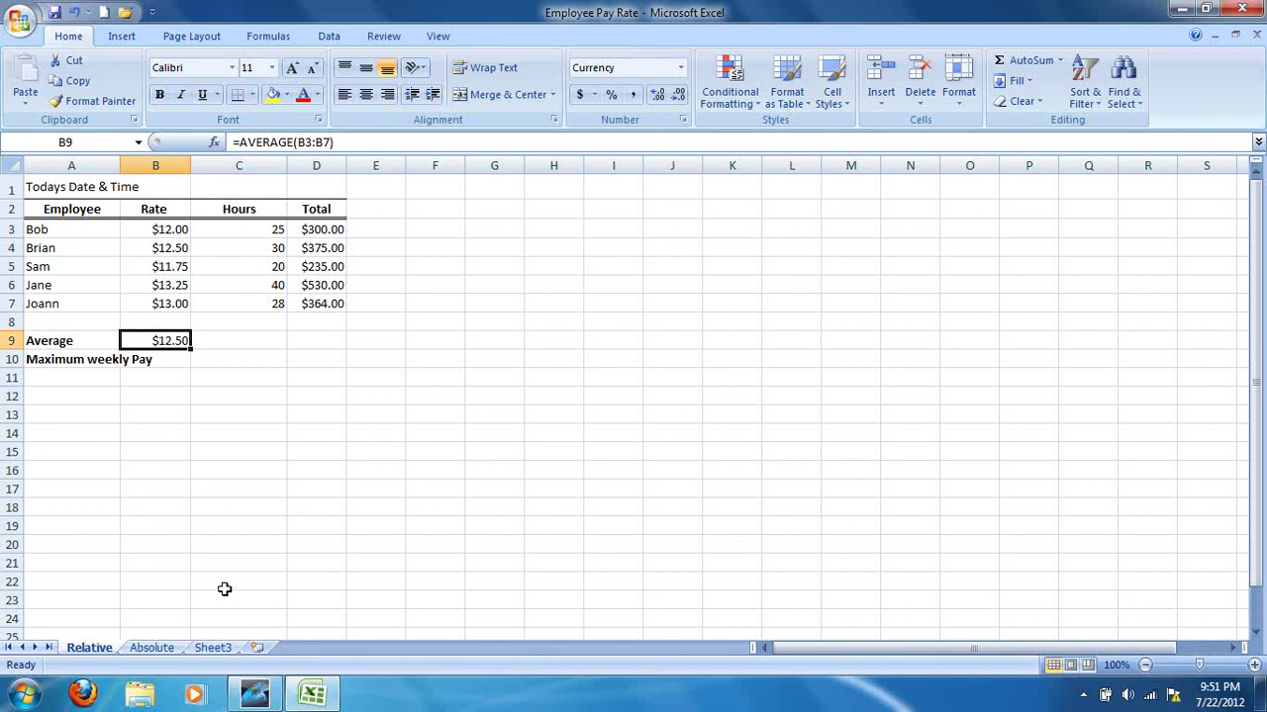
Check the linked Rate of Pay in B1 on the Absolute sheet, and return to cell B10 on the Relative sheet.
click(159, 649)
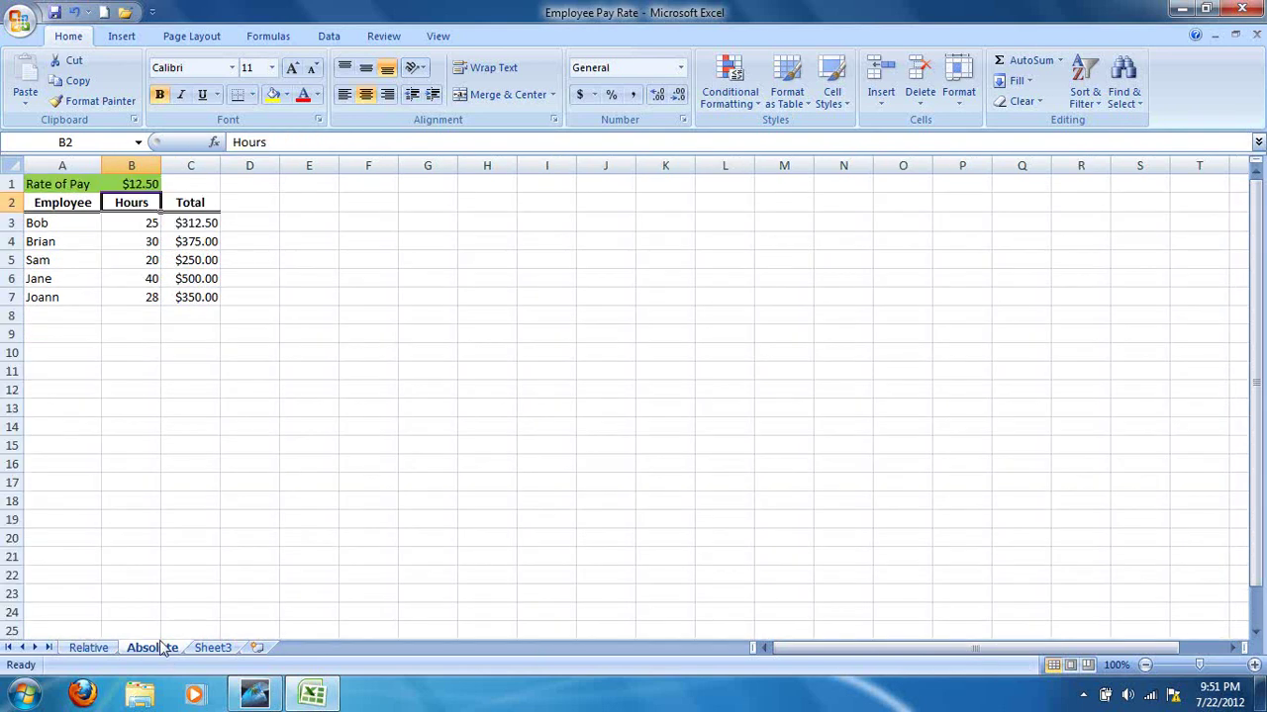
click(131, 183)
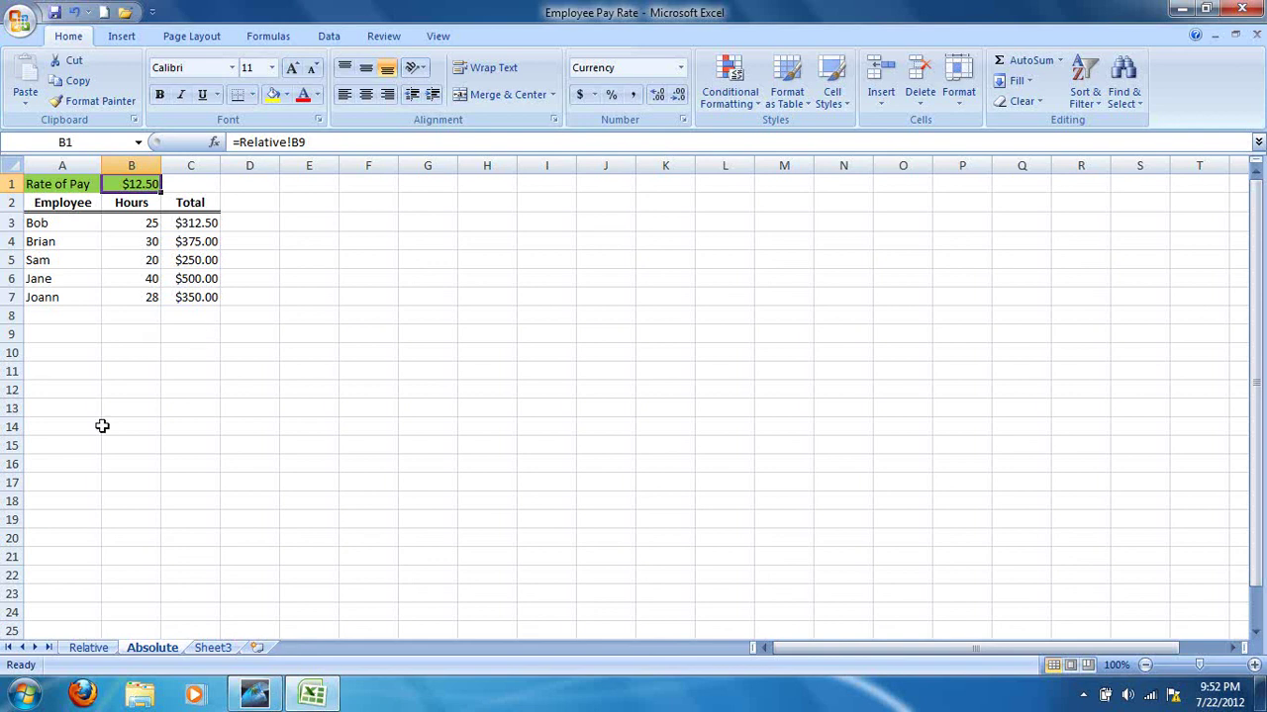
click(96, 651)
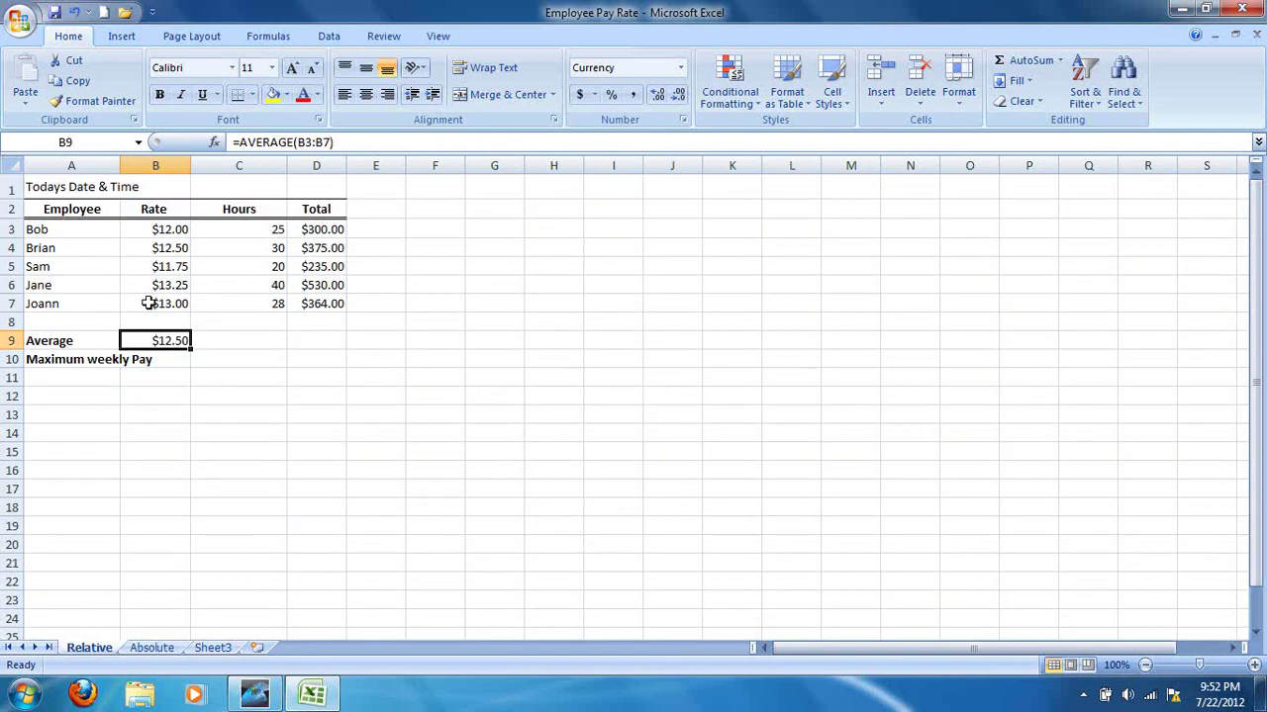
click(146, 359)
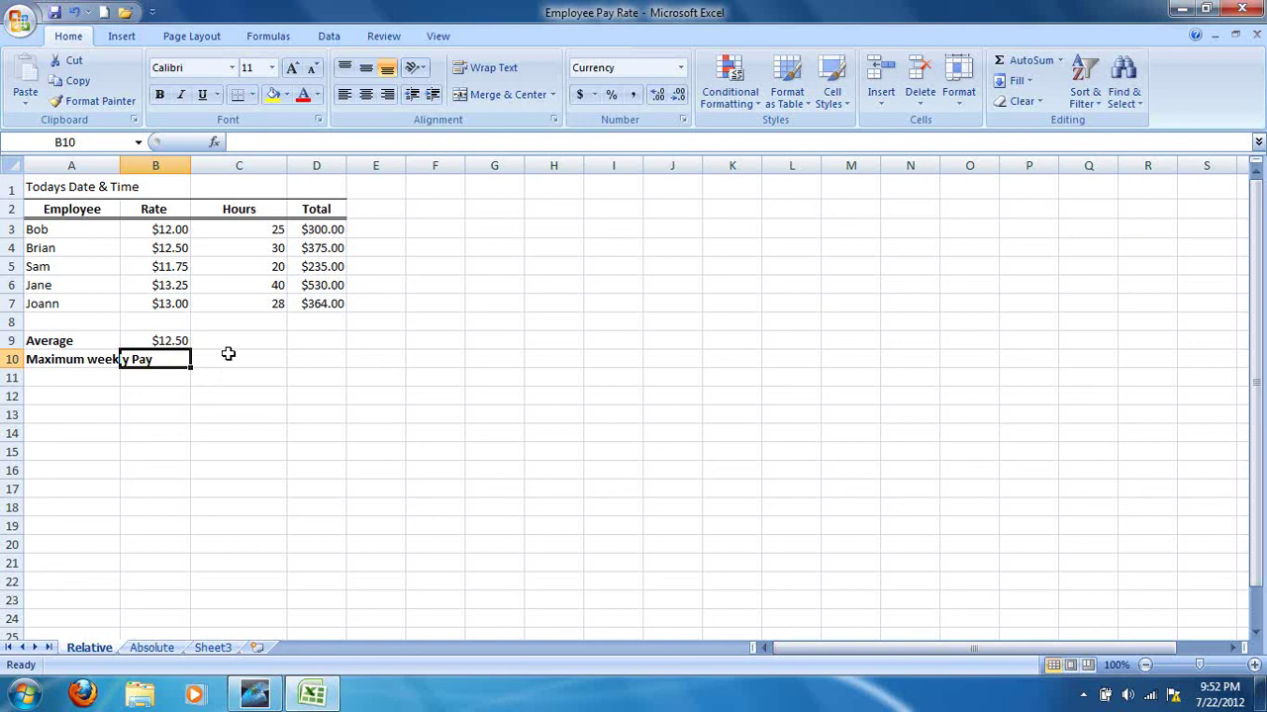
Insert the MAX function from the Statistical category into the maximum weekly pay cell B10.
click(216, 142)
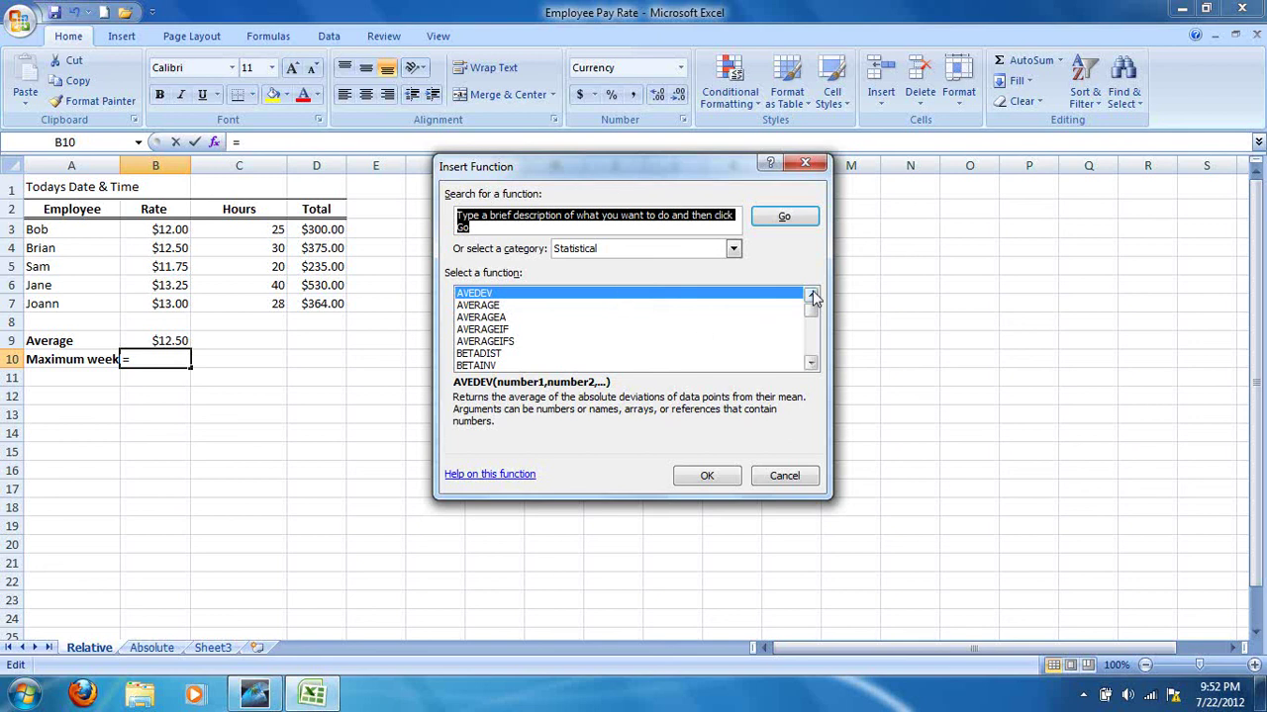
drag(811, 314, 814, 340)
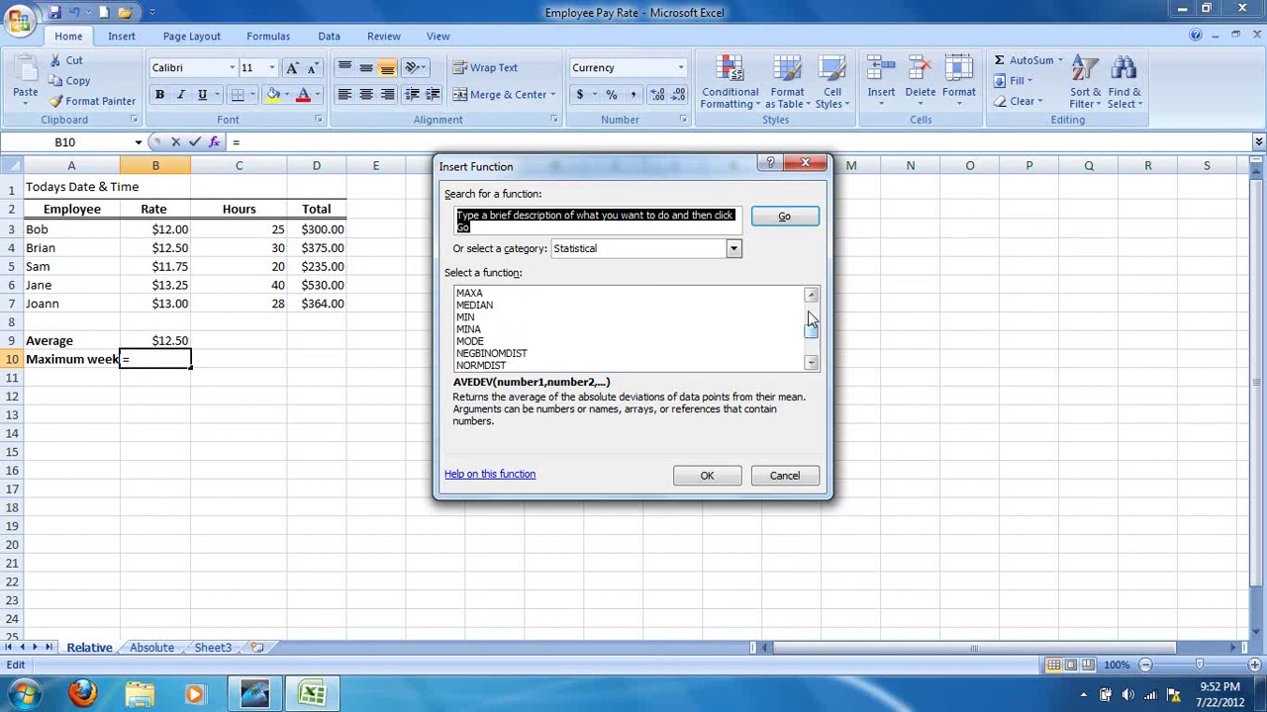
scroll(538, 227, up, 1)
click(466, 305)
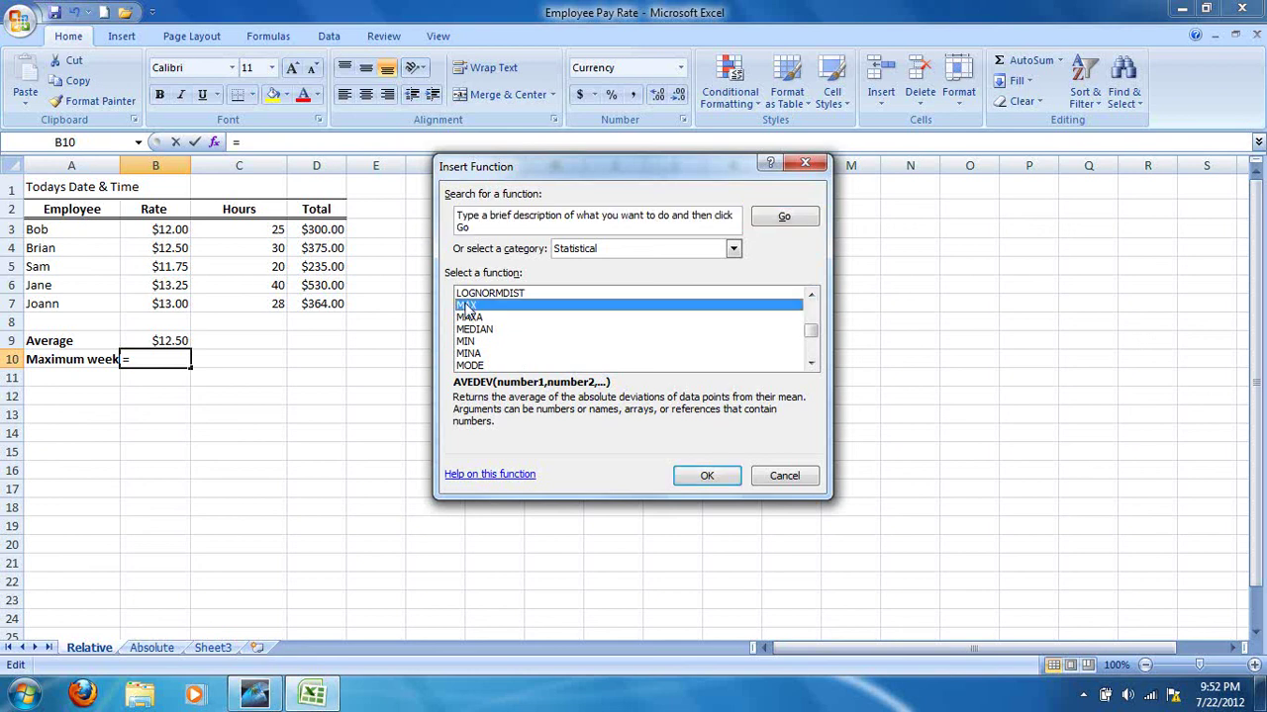
click(707, 479)
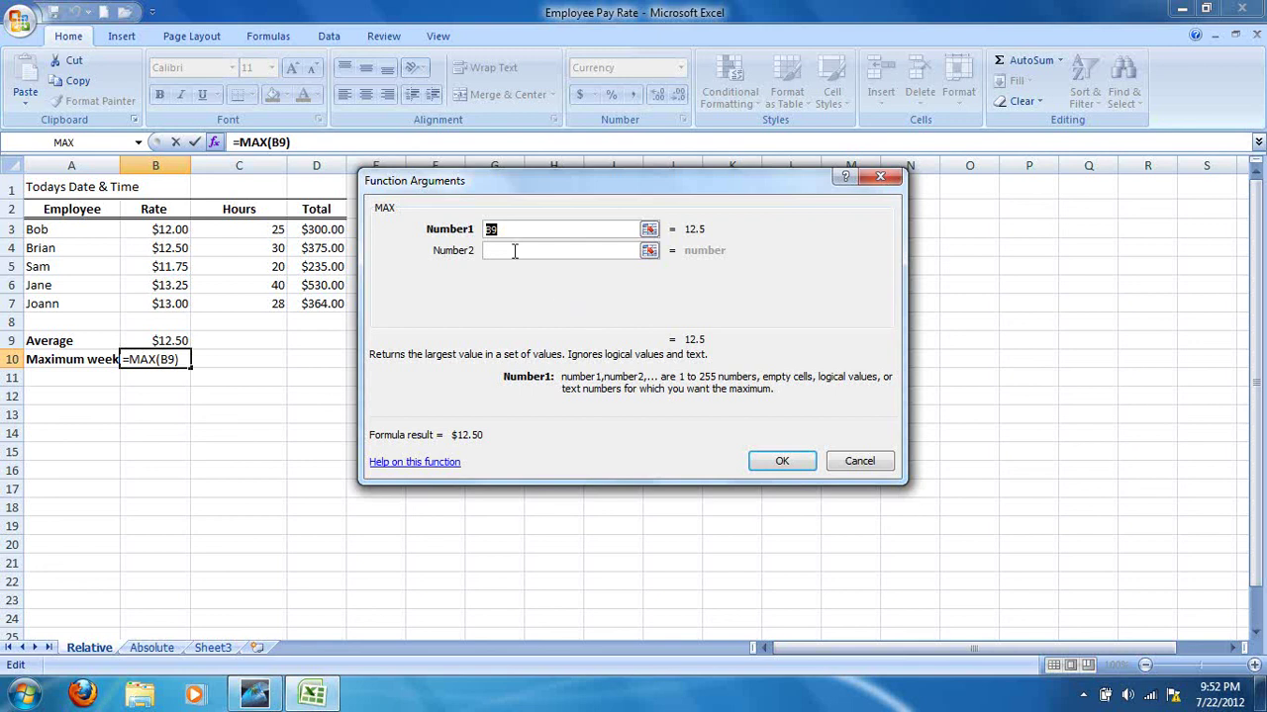
Set the MAX function's first argument to the employee totals in D3:D7 and complete the formula.
drag(181, 232, 181, 297)
drag(328, 230, 323, 304)
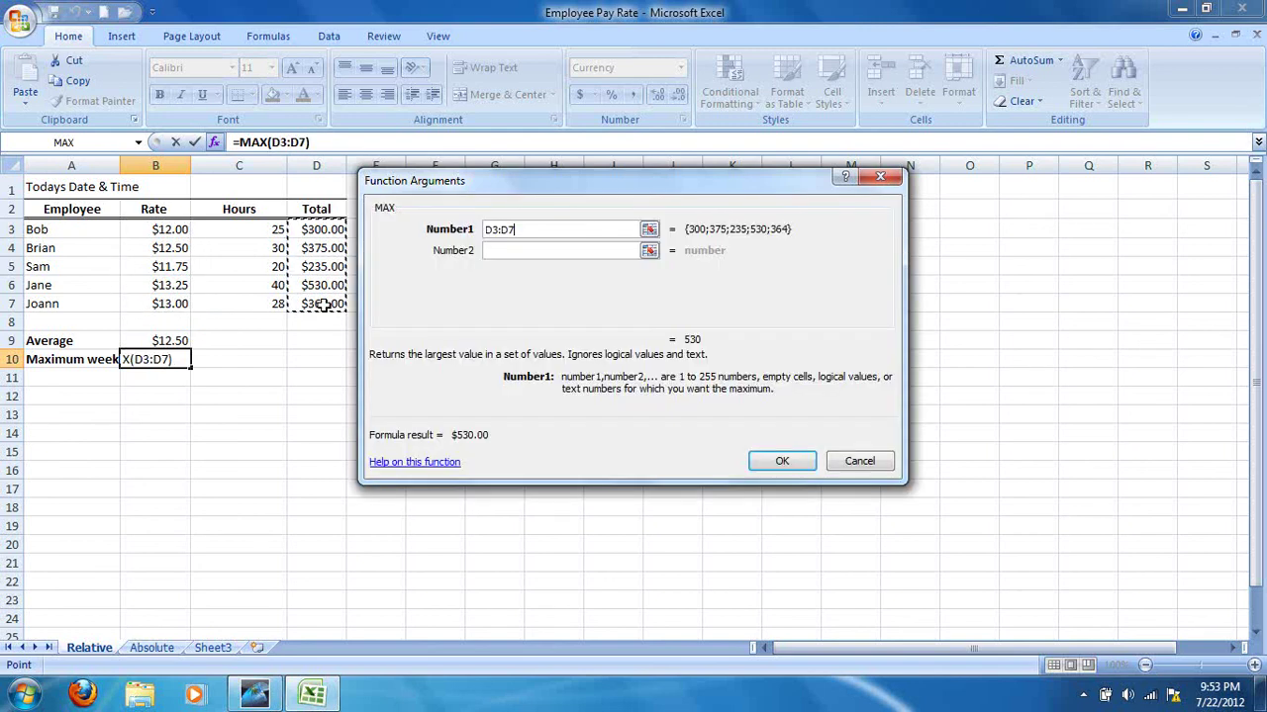
click(761, 459)
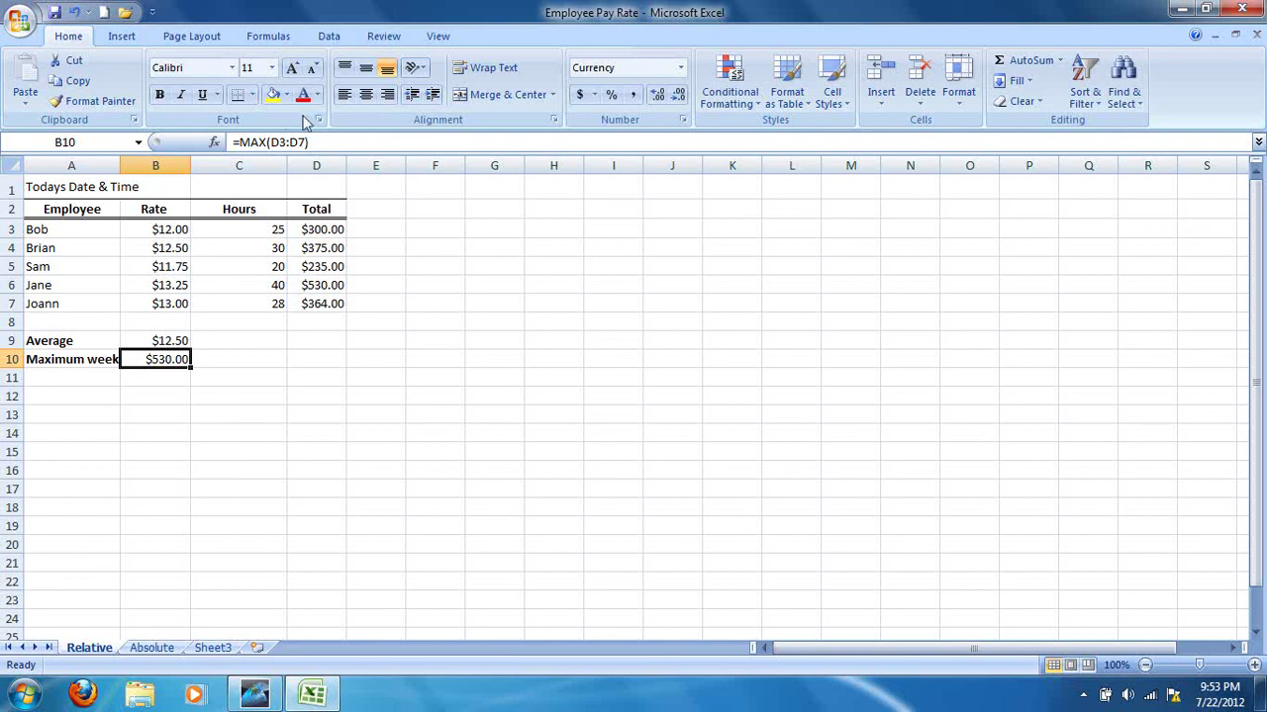
Insert the NOW function from the Date & Time category into cell C1 beside the Todays Date & Time label.
click(250, 191)
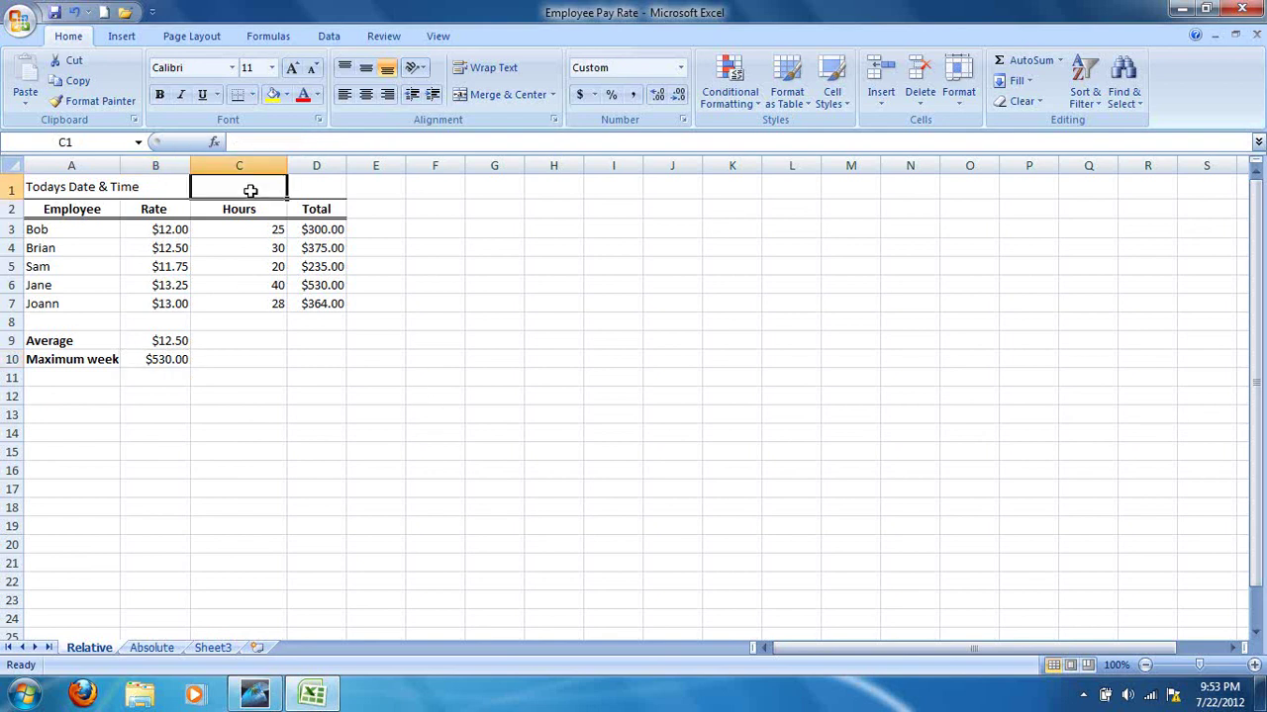
click(214, 142)
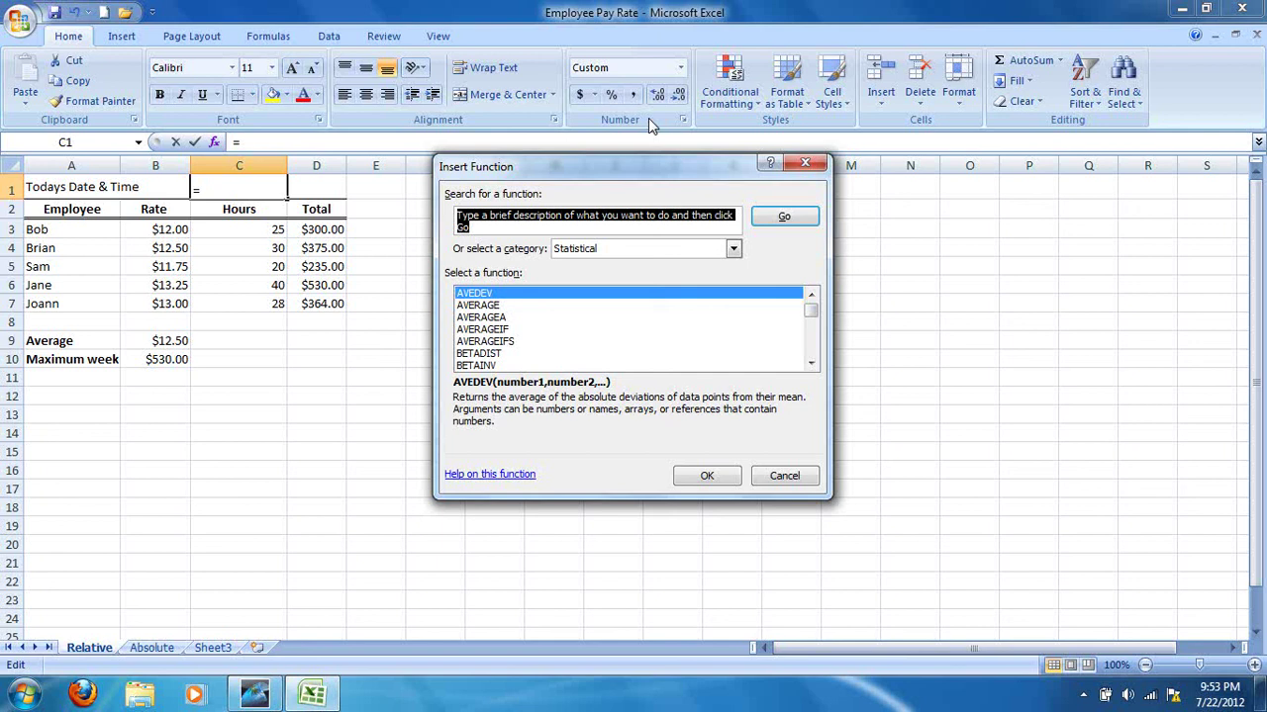
click(733, 248)
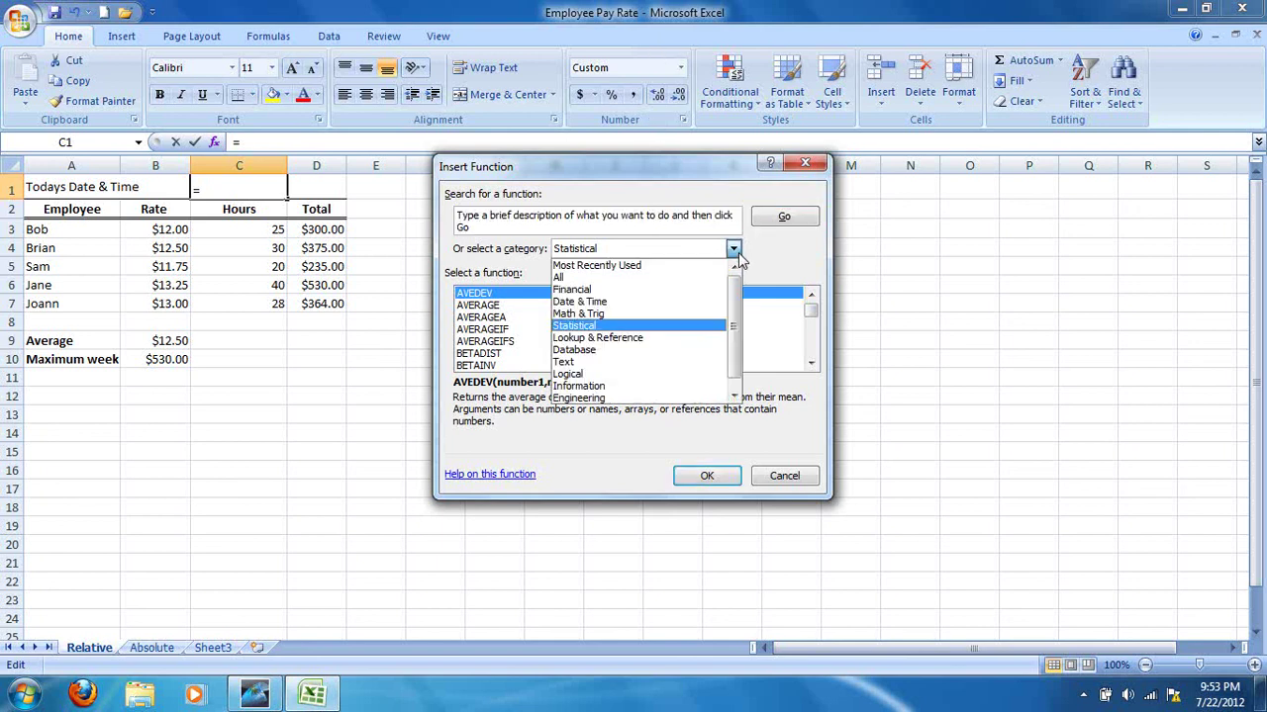
click(614, 302)
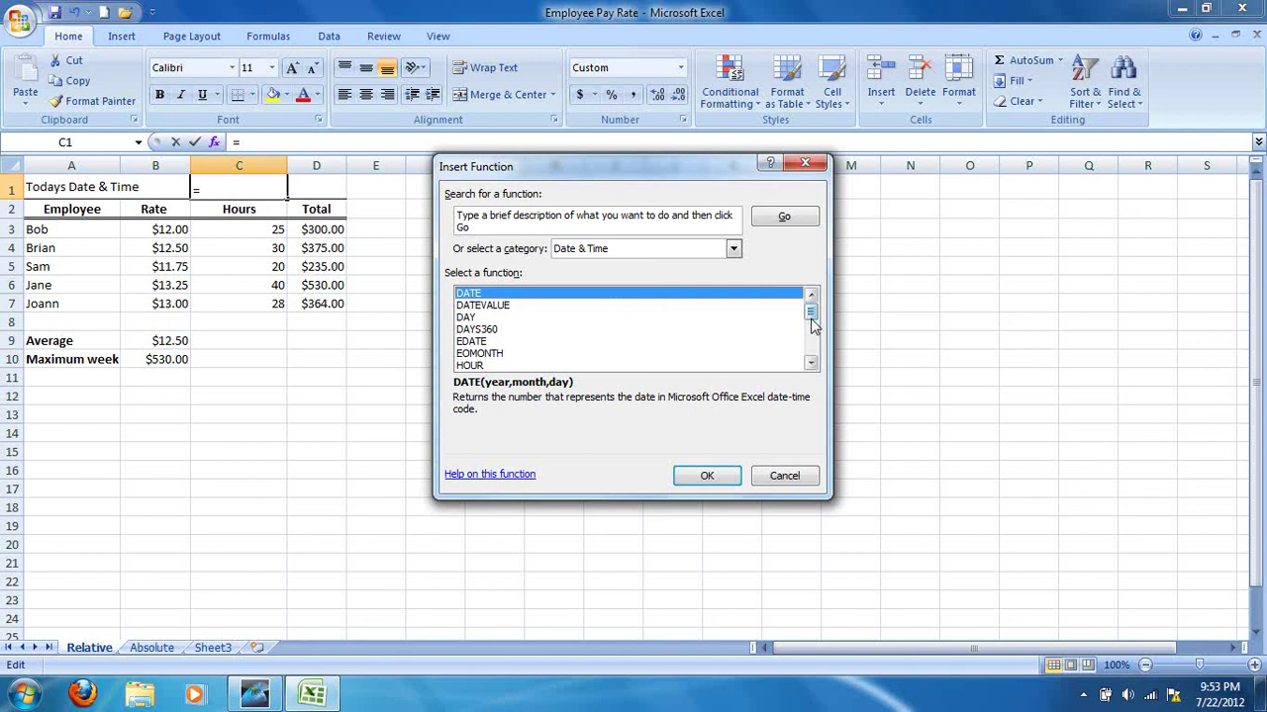
drag(811, 322, 812, 340)
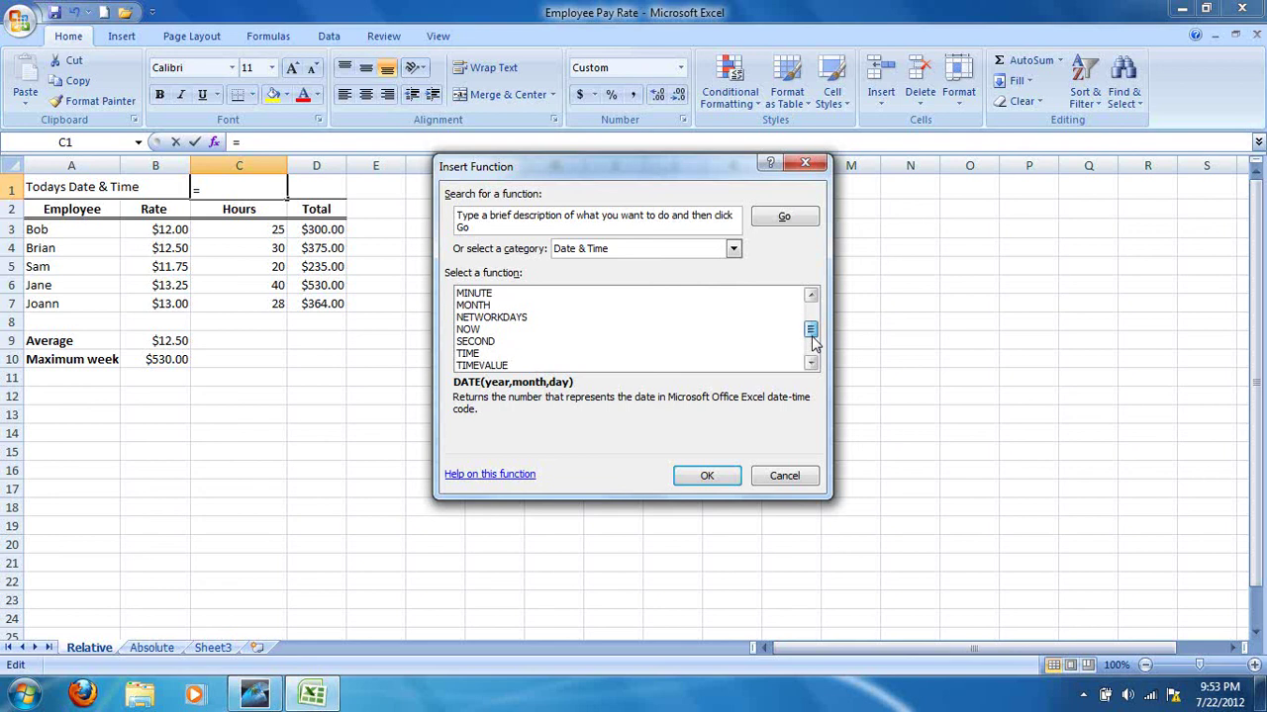
click(473, 329)
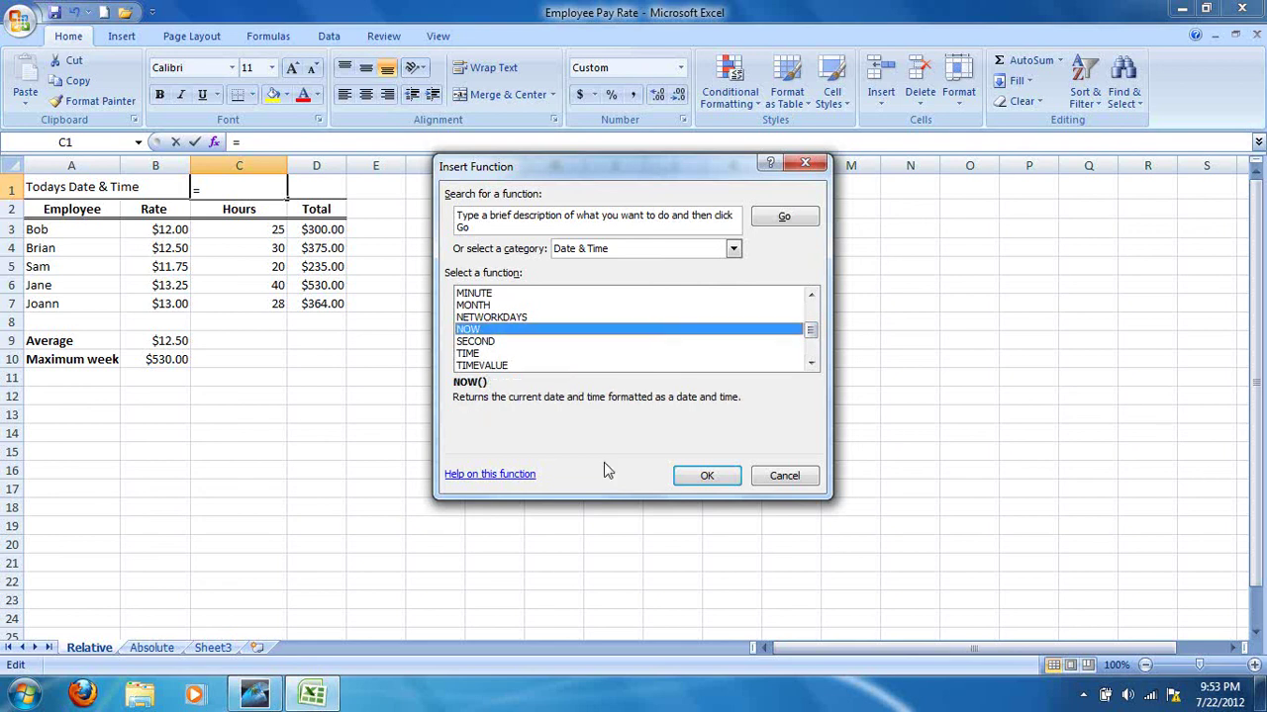
click(711, 475)
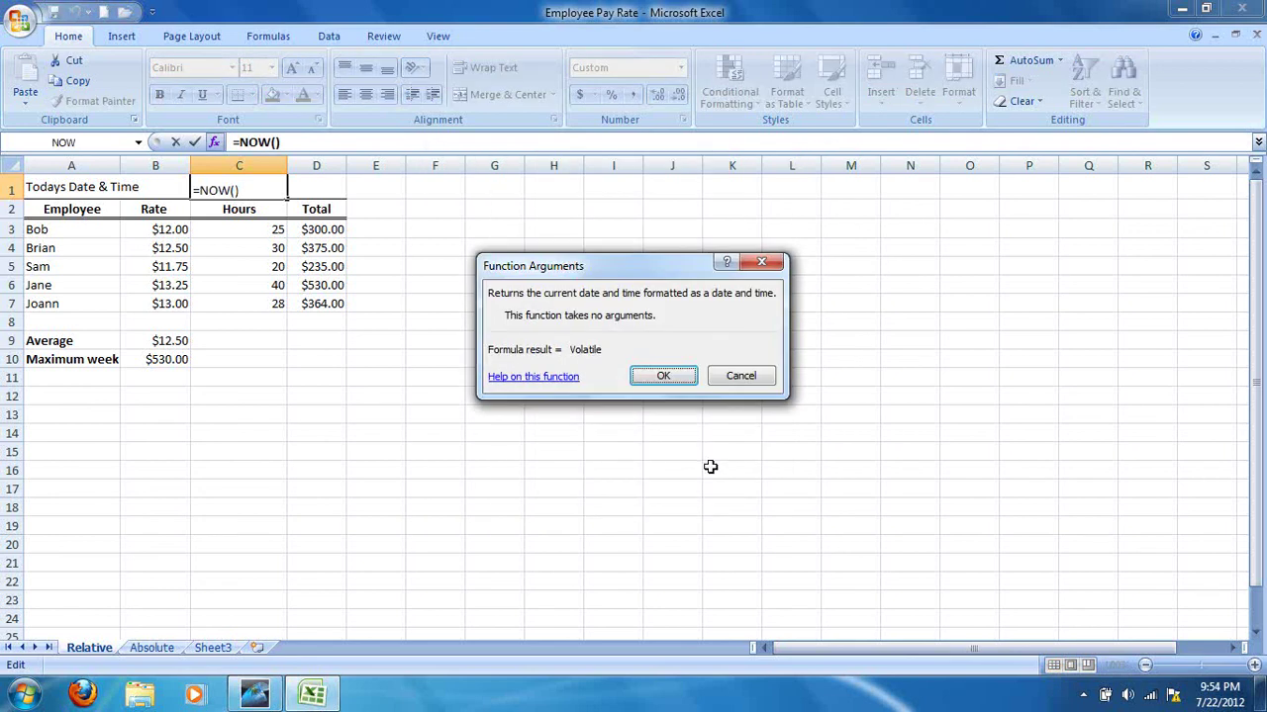
click(670, 381)
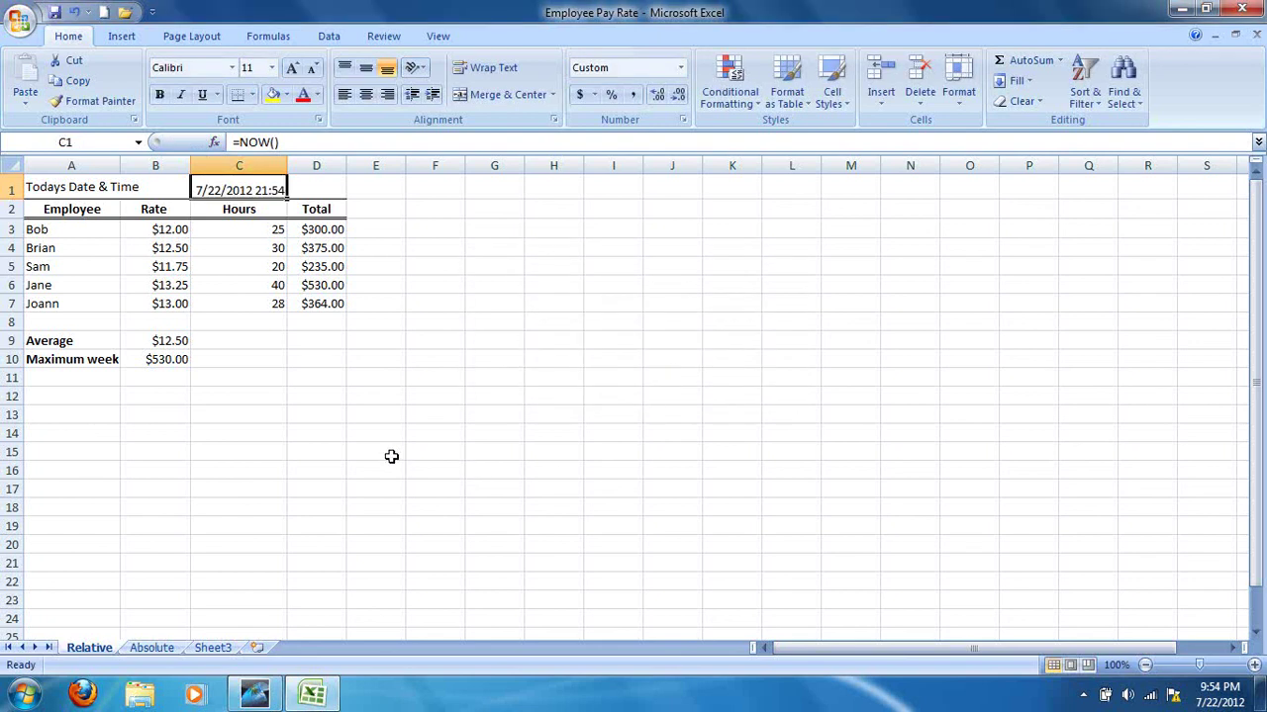
click(294, 384)
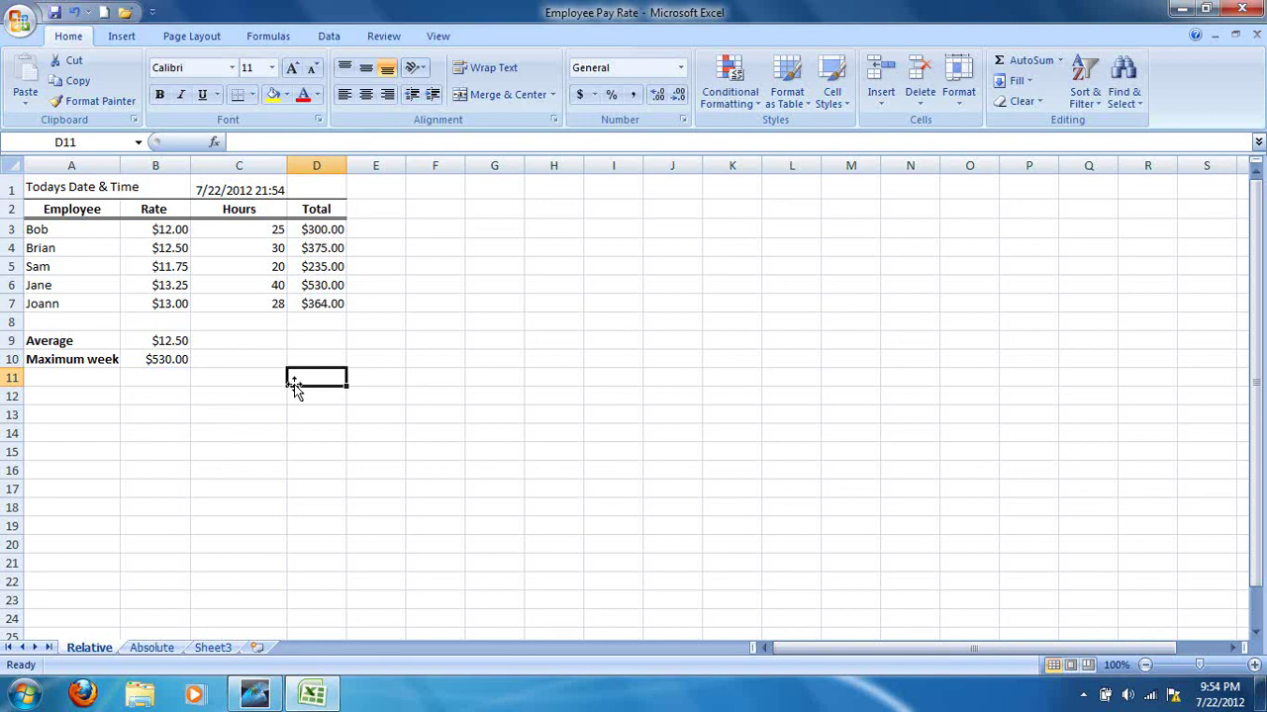
click(255, 697)
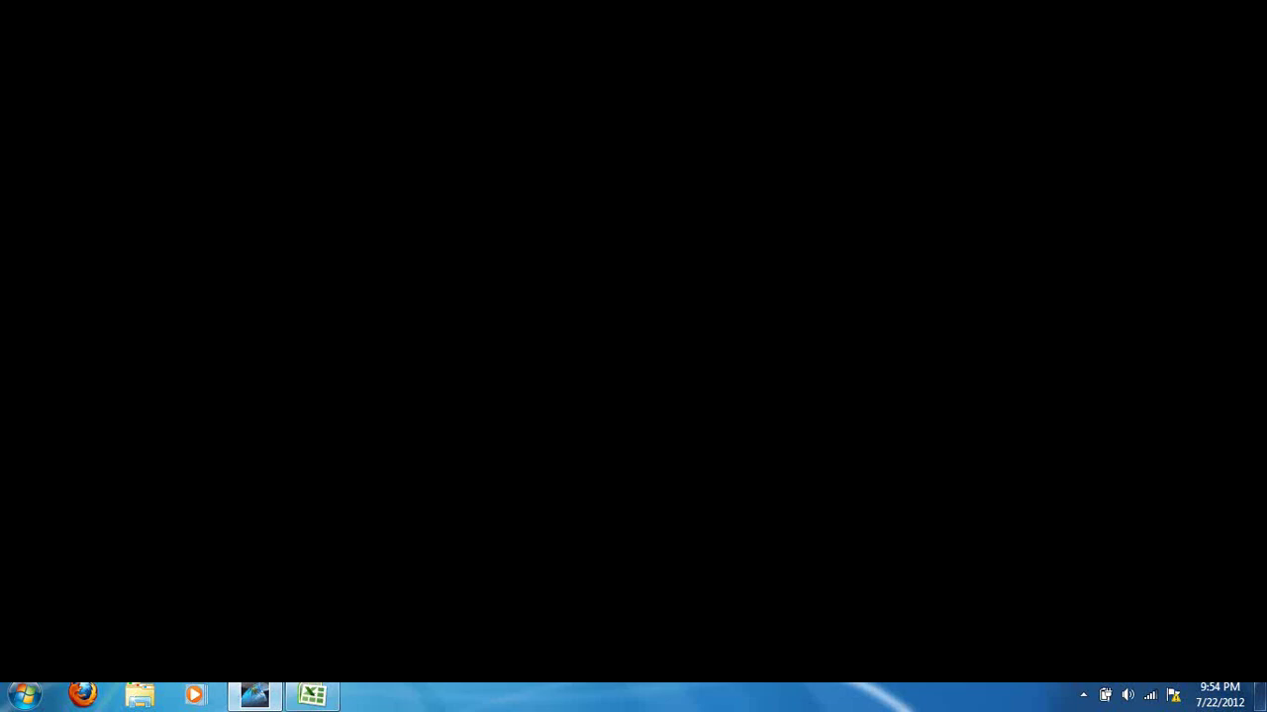